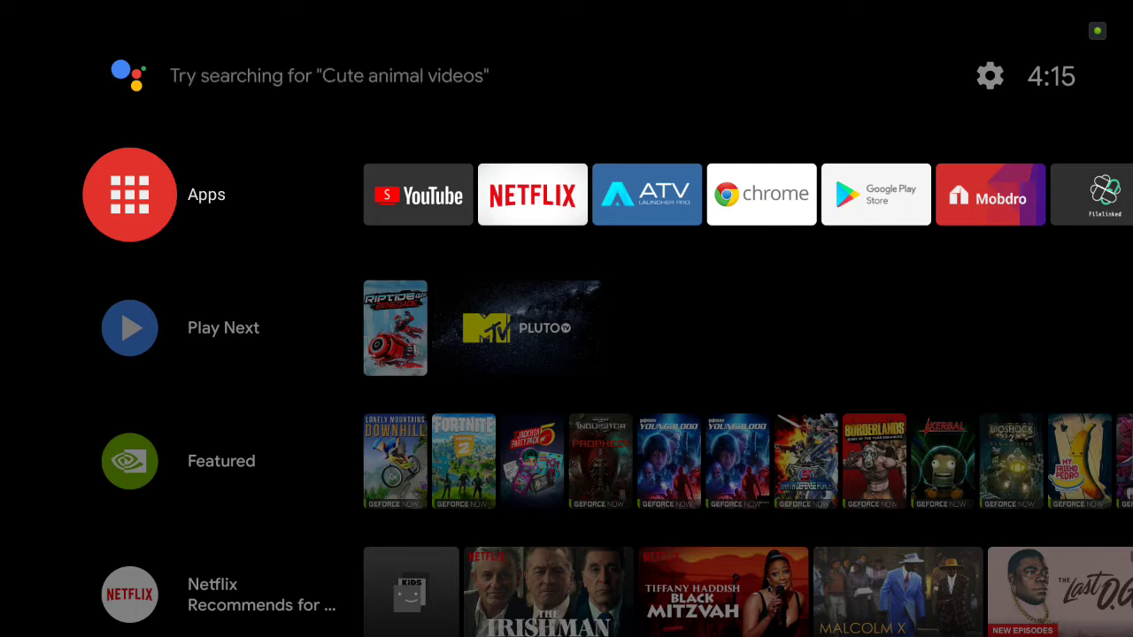
- Open the Google Play Store from the Android TV home screen's apps row
key(Right)
key(Right)
key(Right)
key(Right)
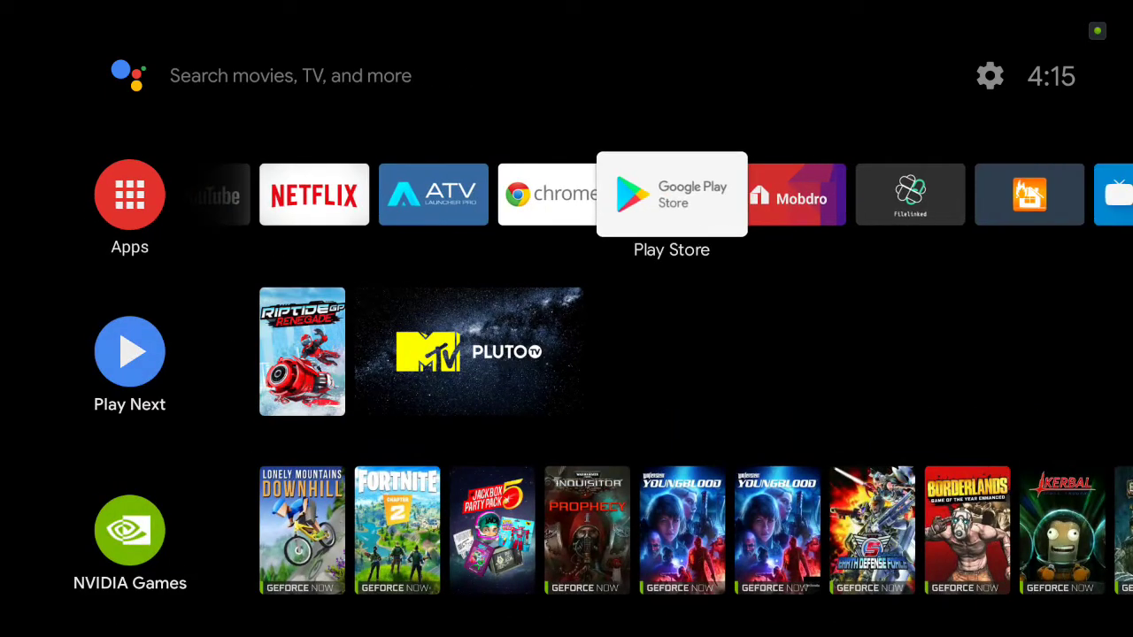
key(Right)
key(Left)
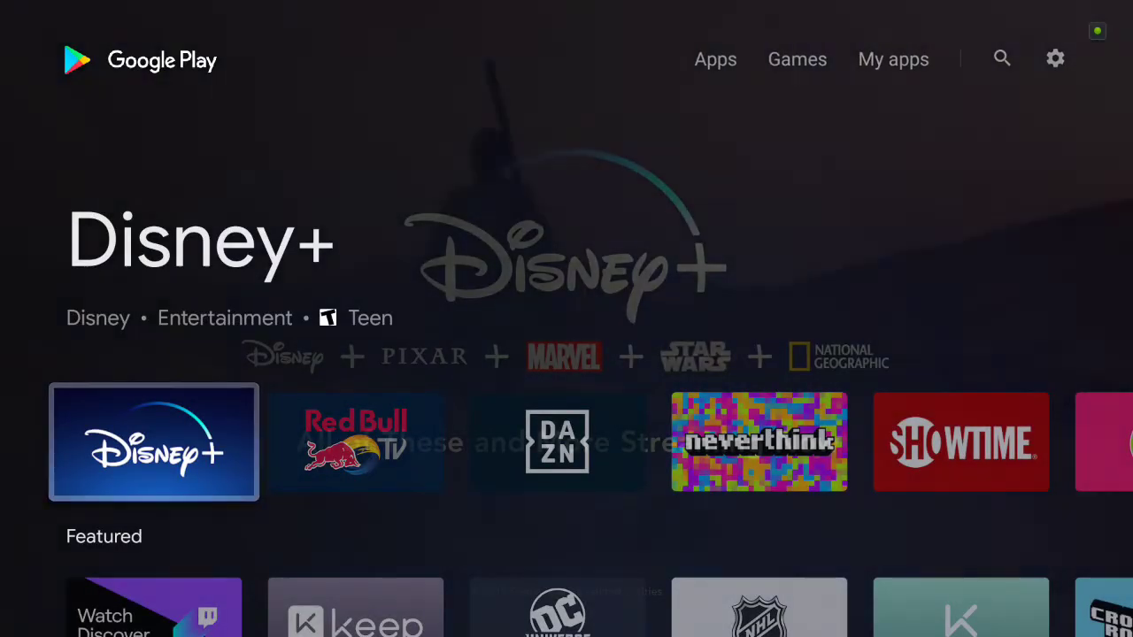
- Check the auto-update apps options in the Play Store settings and leave the settings
key(Up)
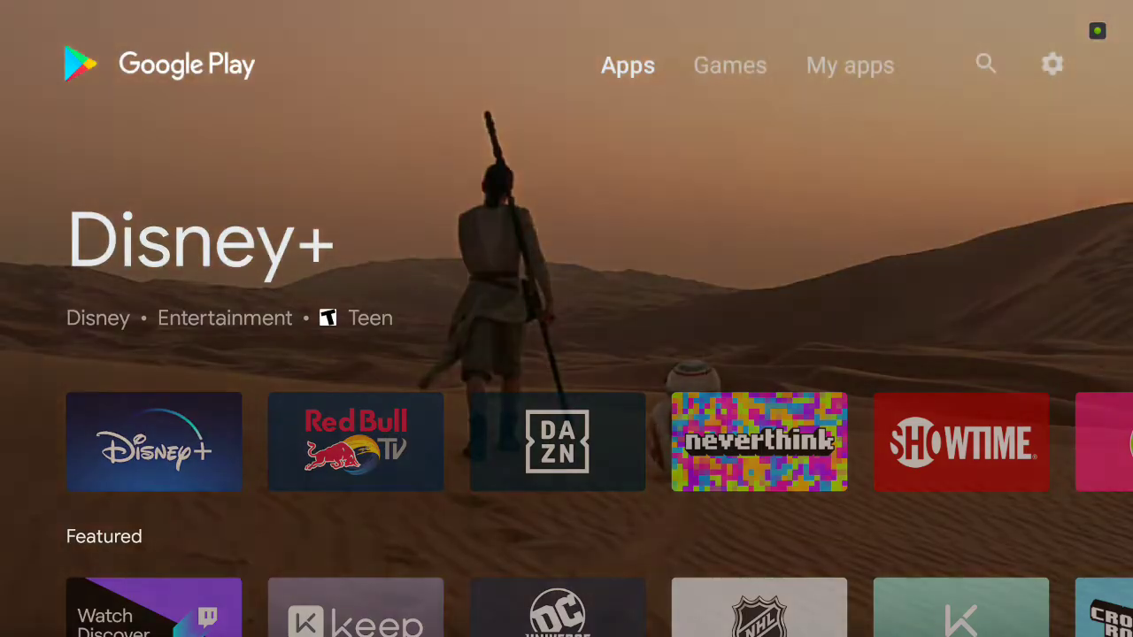
key(Right)
key(Right)
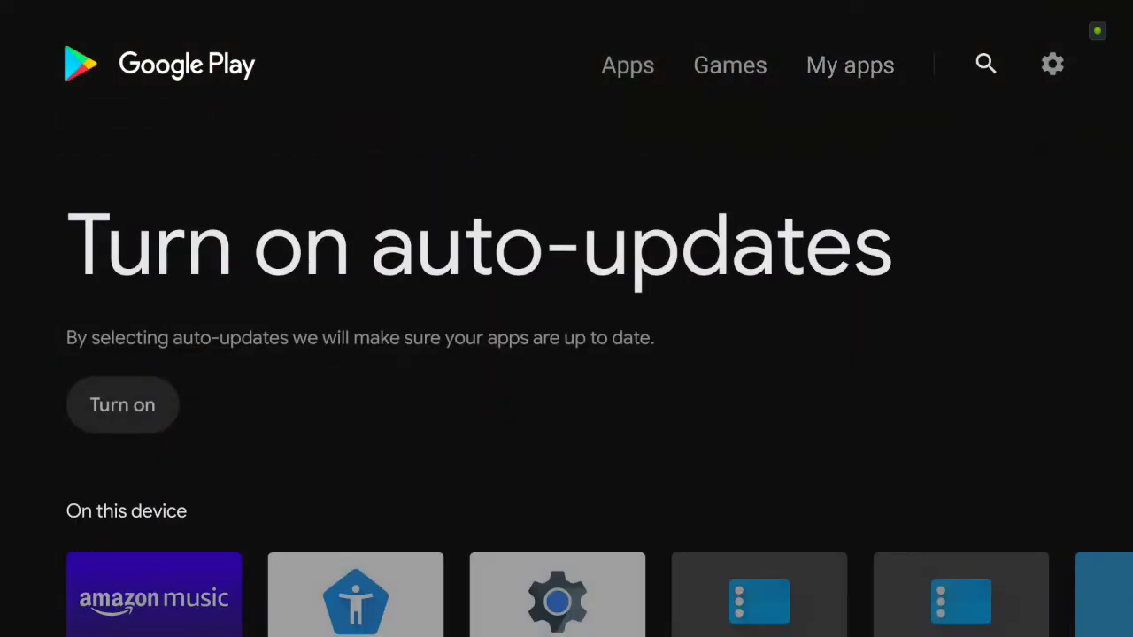
key(Right)
key(Return)
key(Down)
key(Down)
key(Return)
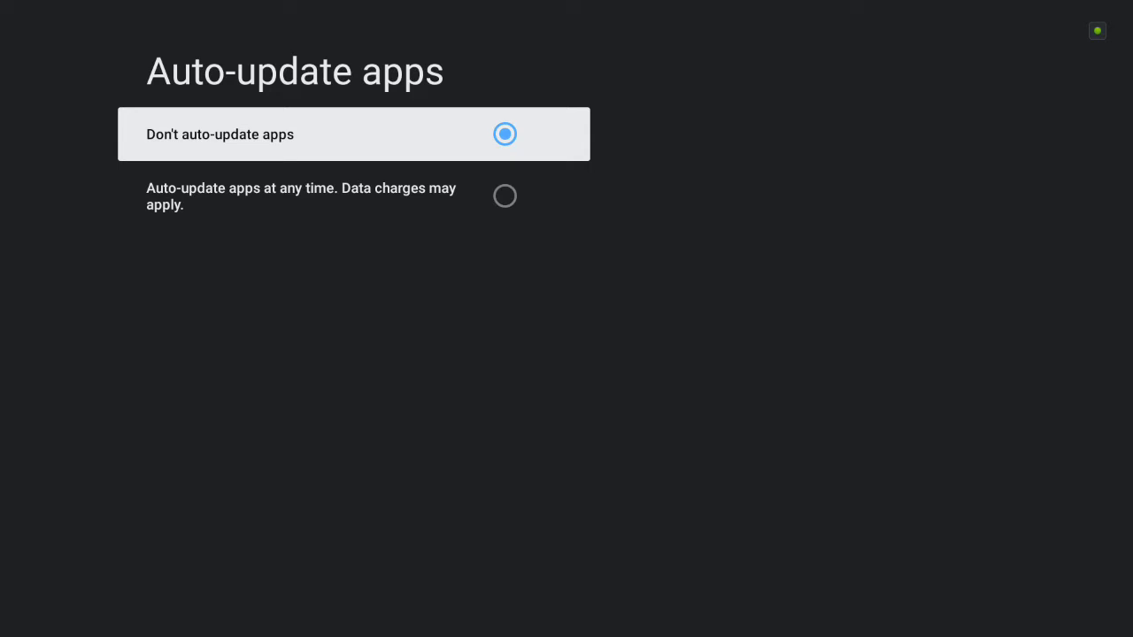
key(Escape)
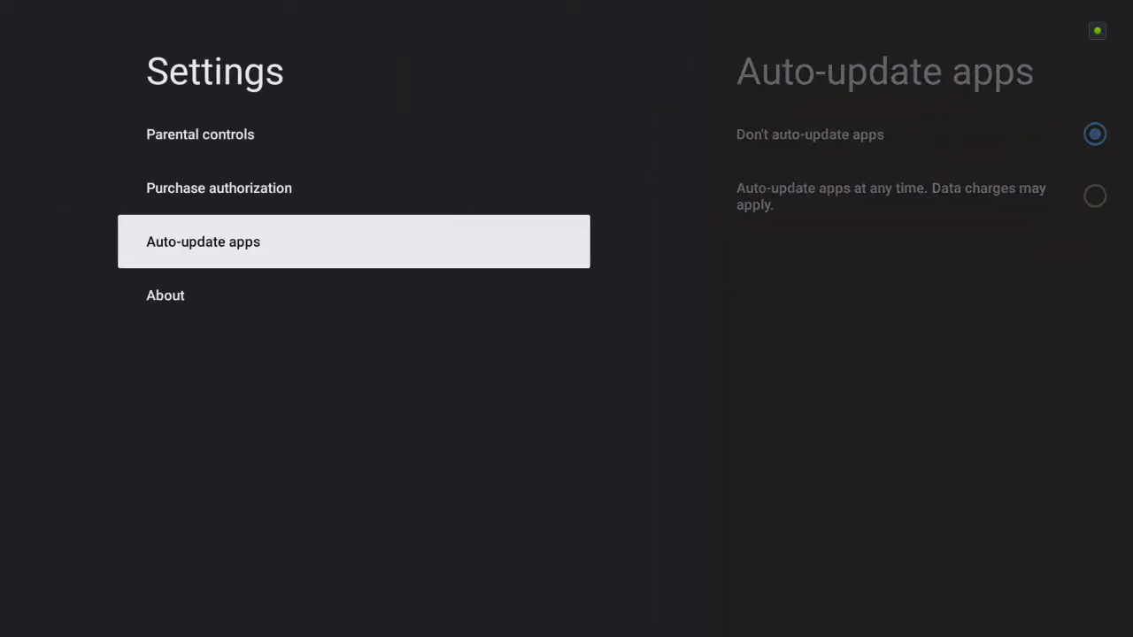
key(Escape)
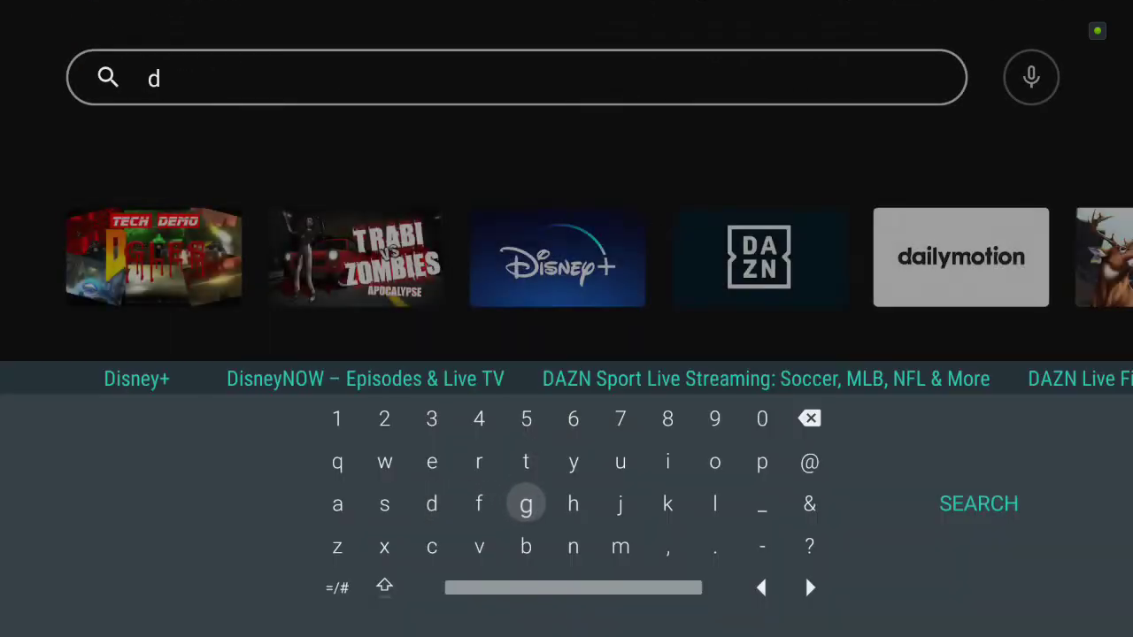
- Search the Play Store for "dow"
key(Right)
key(Right)
key(Right)
key(Right)
key(Up)
key(Return)
key(Left)
key(Left)
key(Left)
key(Left)
key(Left)
key(Left)
key(Left)
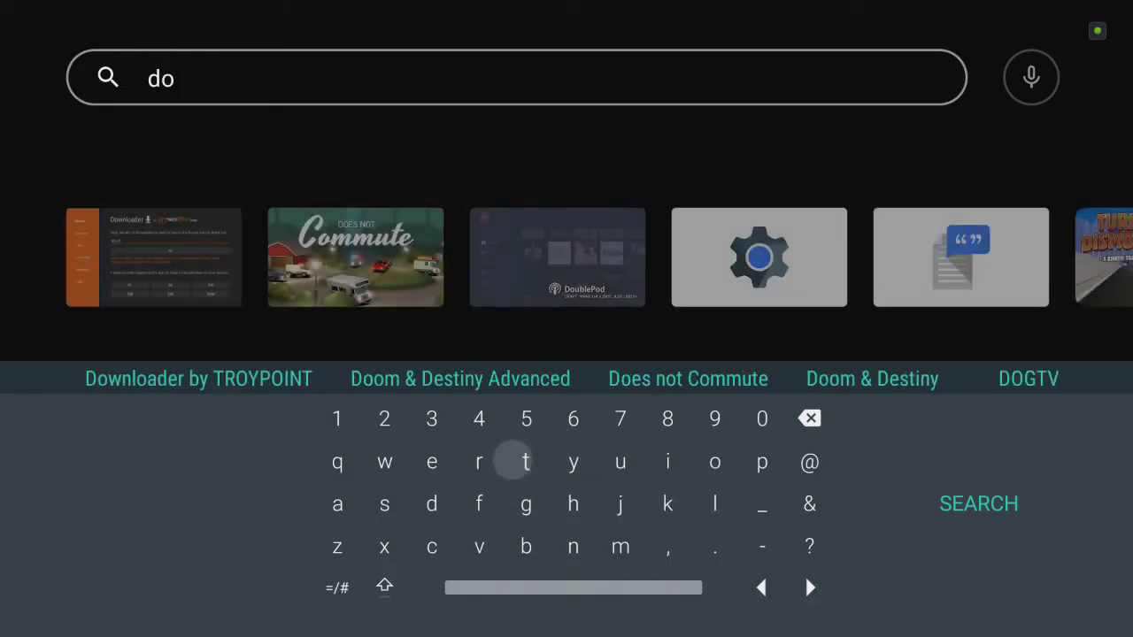
key(Down)
key(Up)
key(Return)
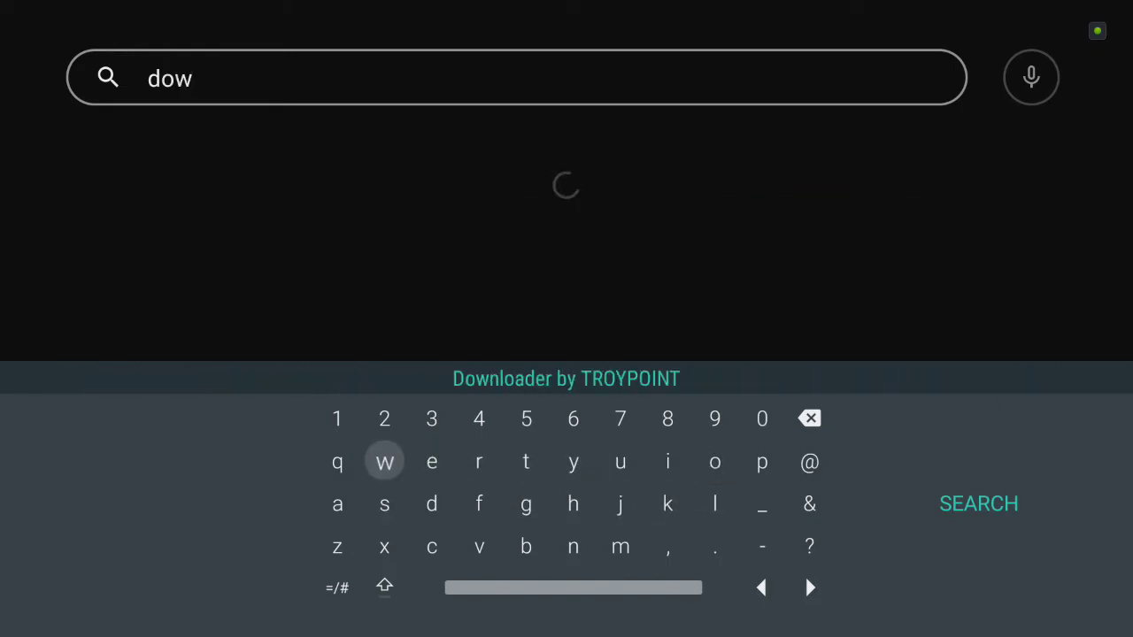
- Choose the suggestion "Downloader by TROYPOINT" and install that app from its store page
key(Up)
key(Up)
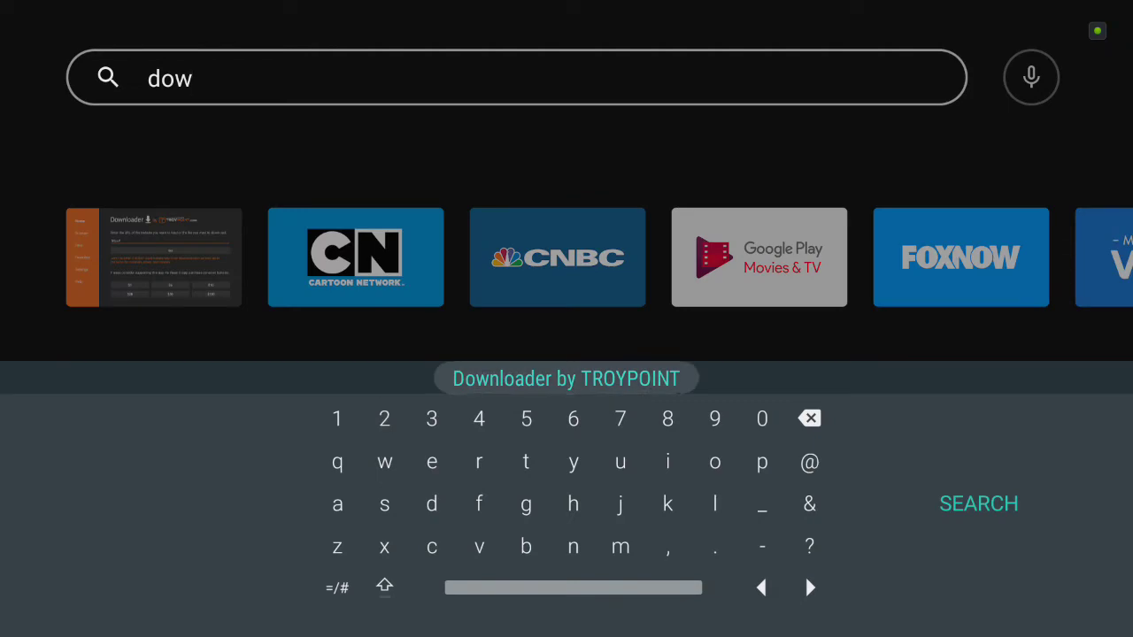
key(Return)
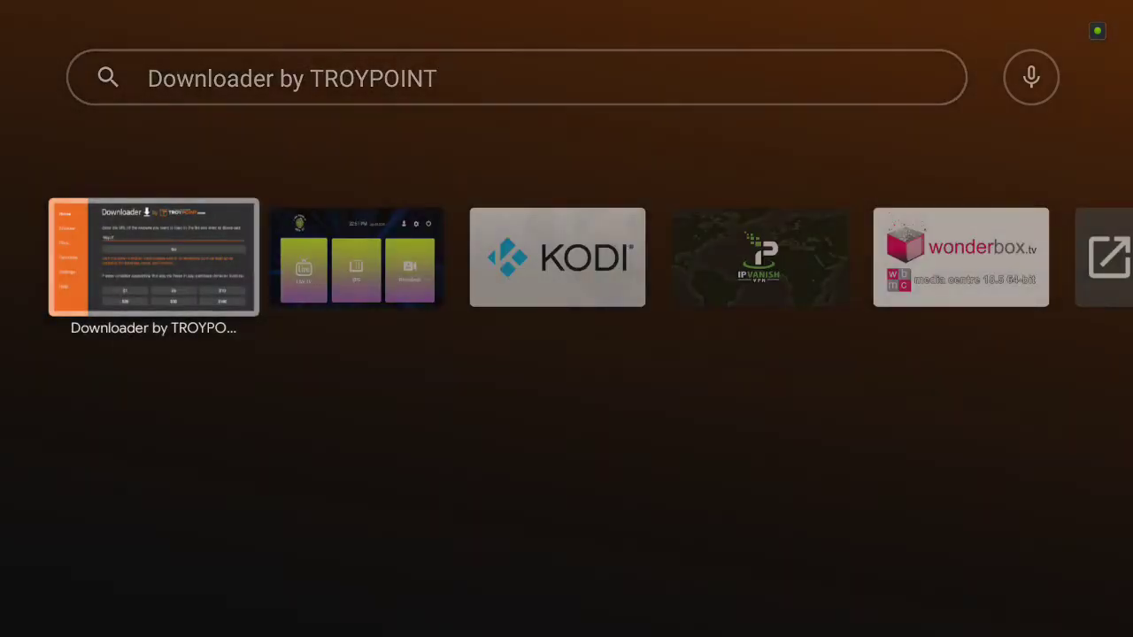
key(Return)
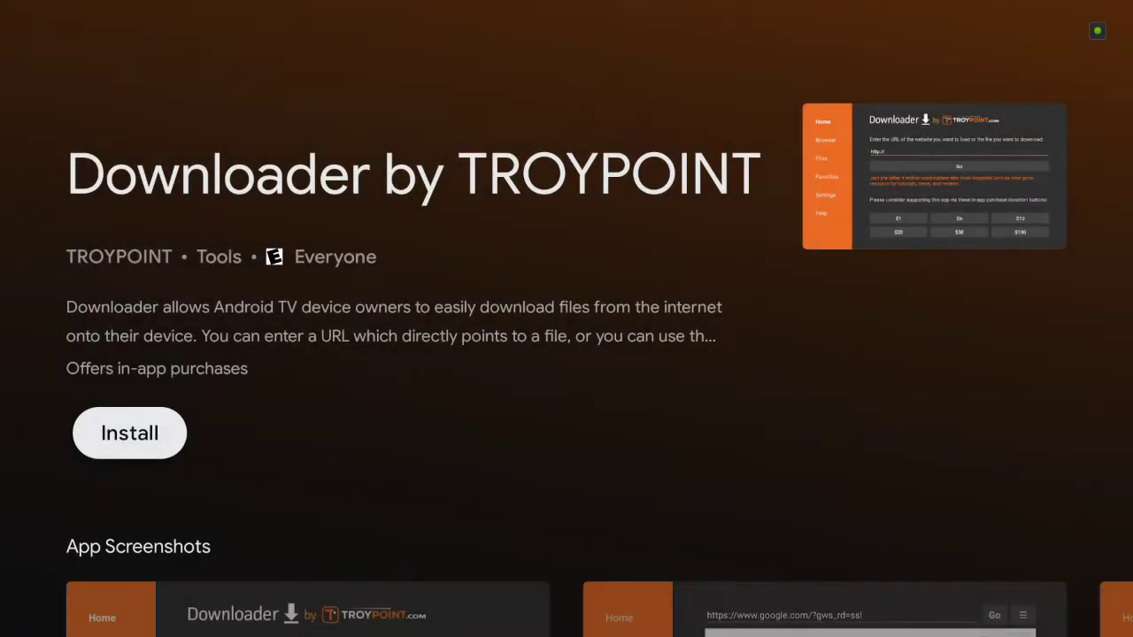
key(Return)
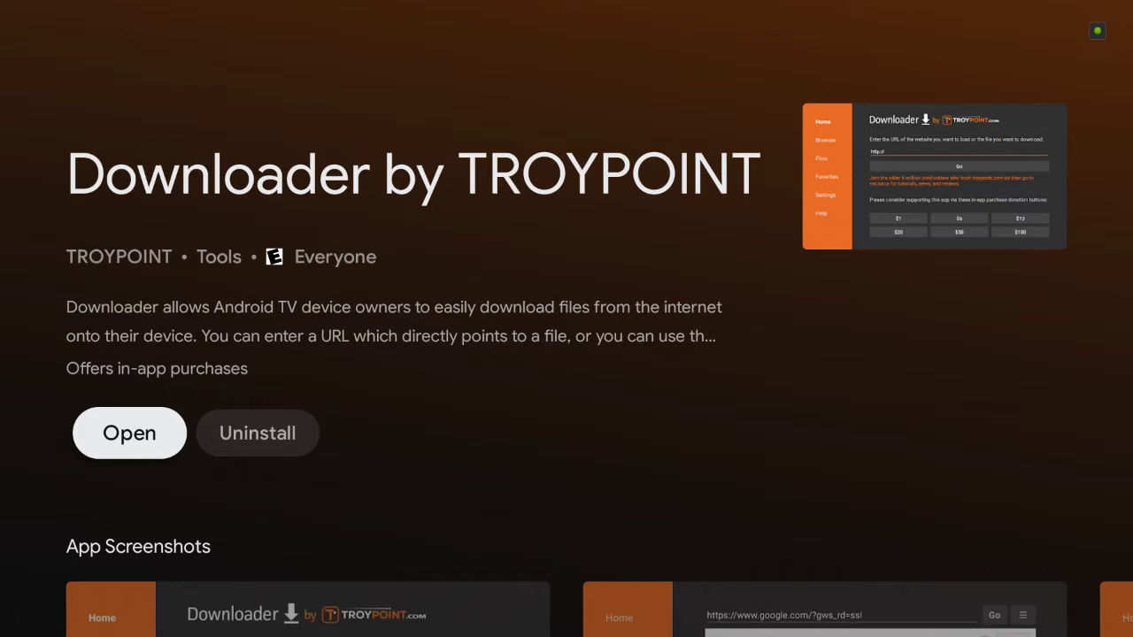
- Launch Downloader, allowing access to photos, media and files and dismissing the Quick Start Guide
key(Return)
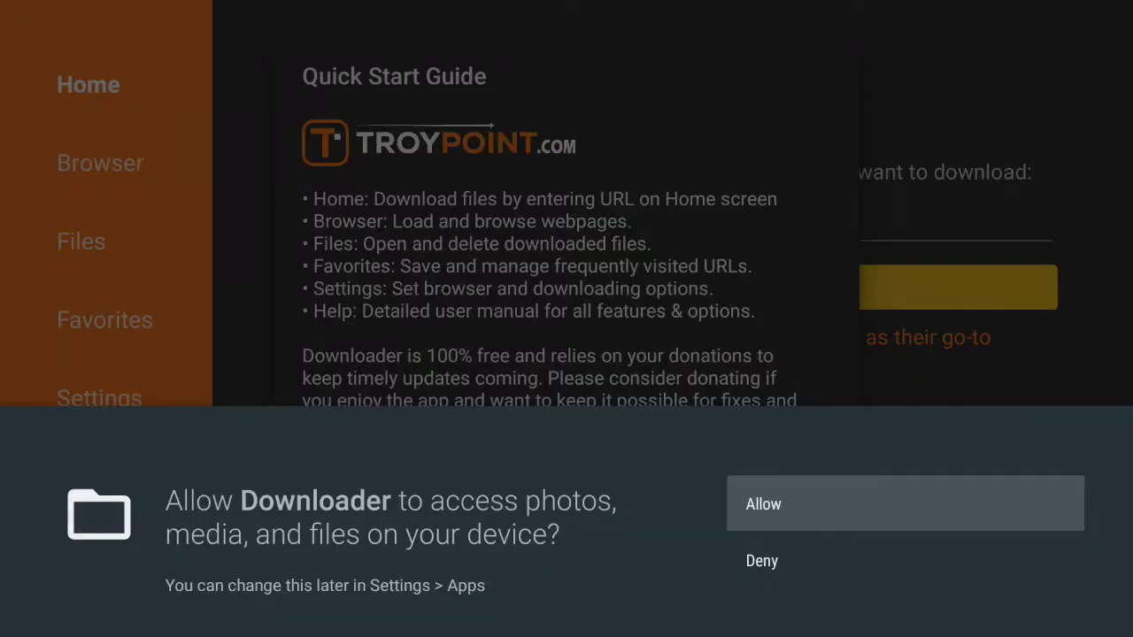
key(Return)
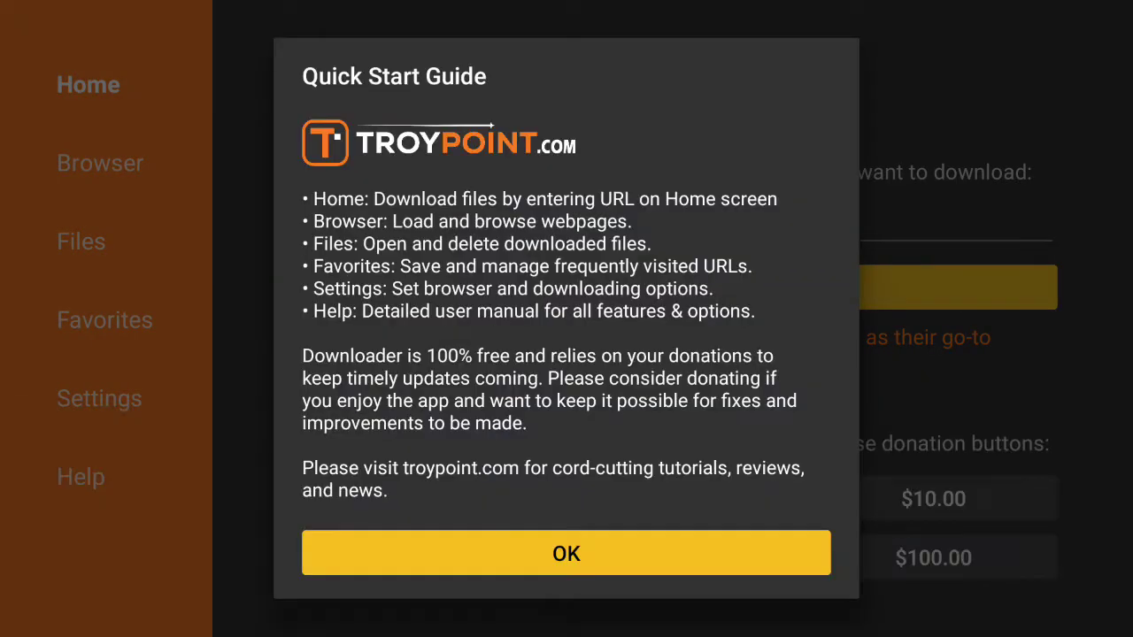
key(Return)
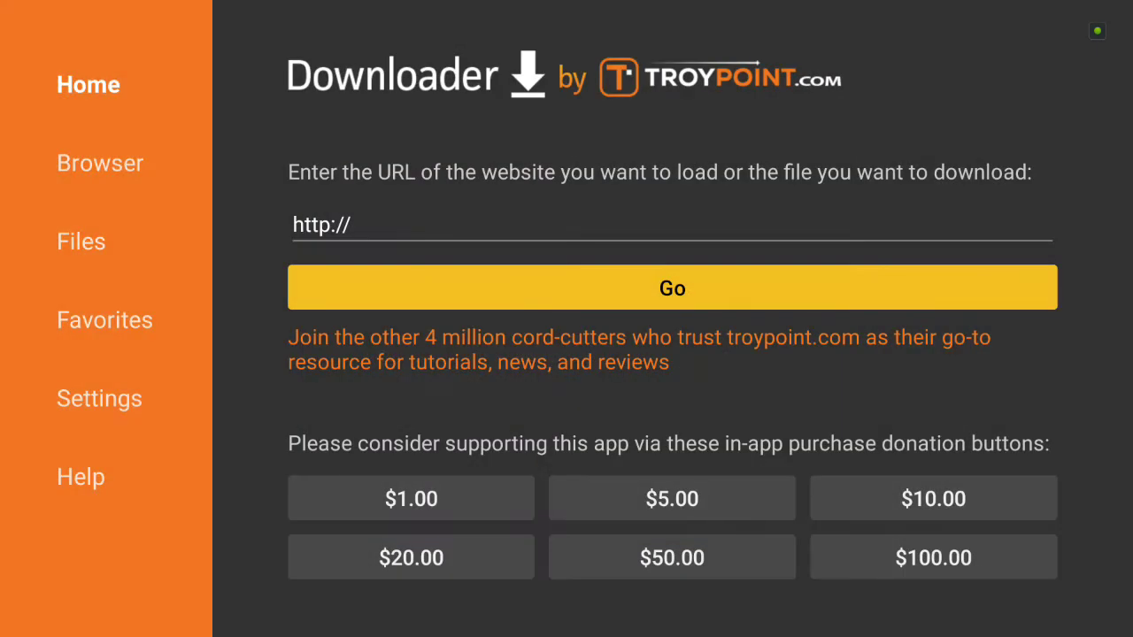
- Open Downloader's Browser section to read its notice about loading web pages
key(Down)
key(Up)
key(Left)
key(Up)
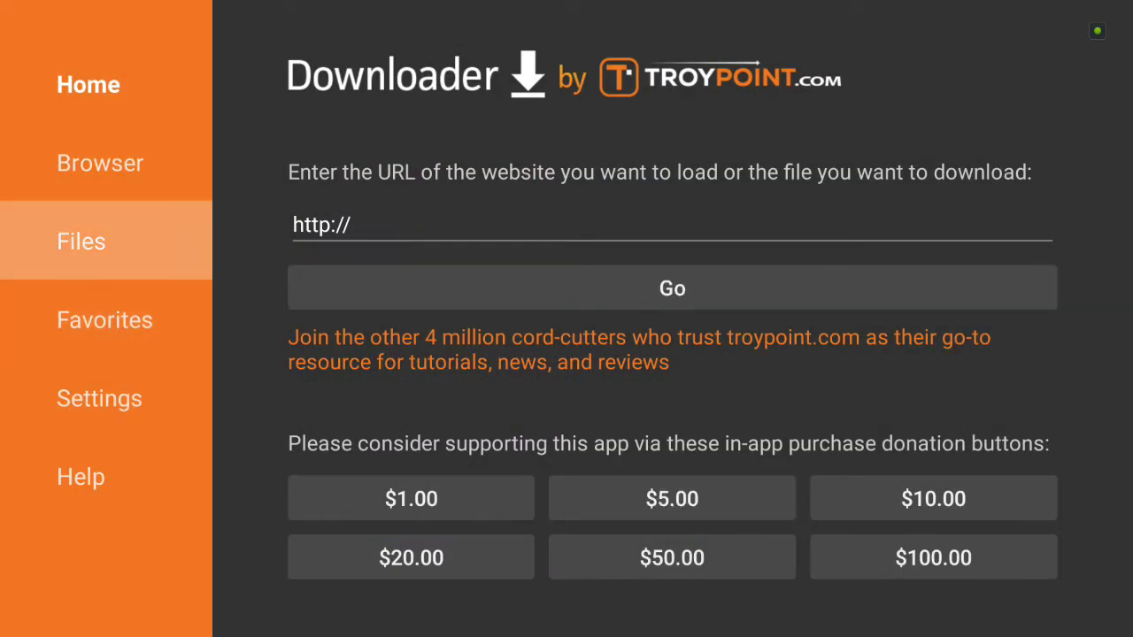
key(Up)
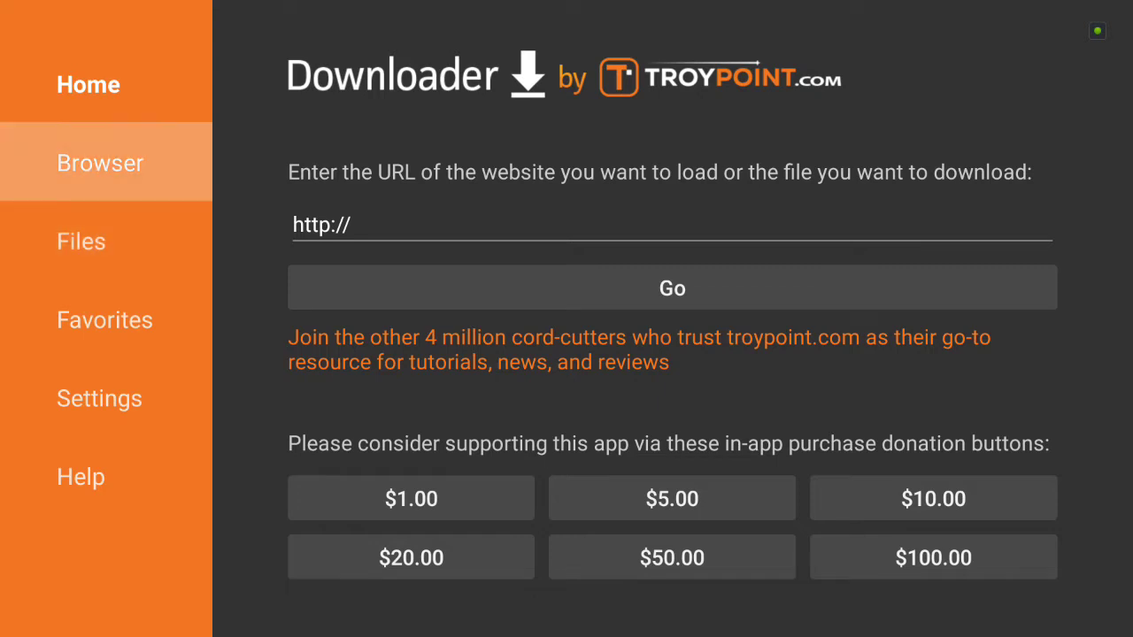
key(Return)
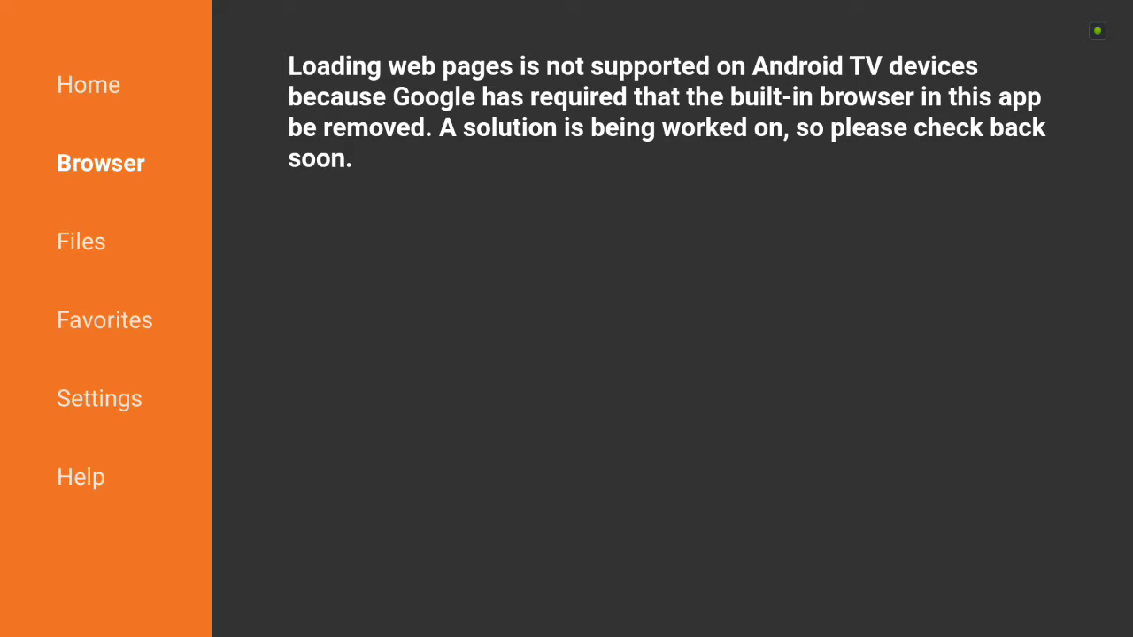
- View the Files section to check for downloaded files
key(Left)
key(Down)
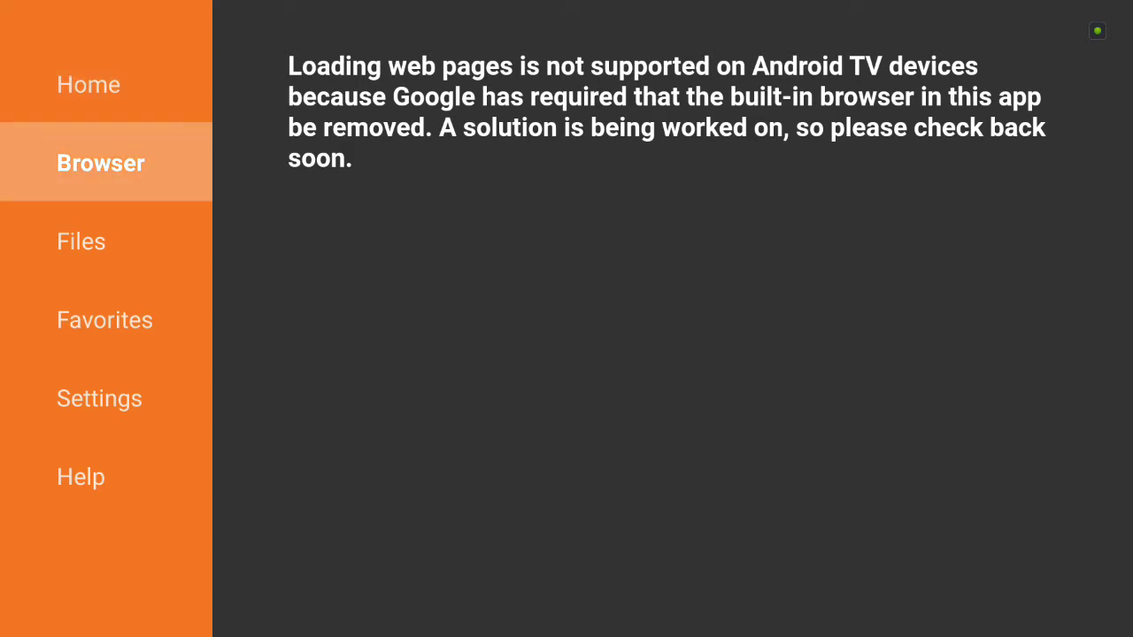
key(Down)
key(Return)
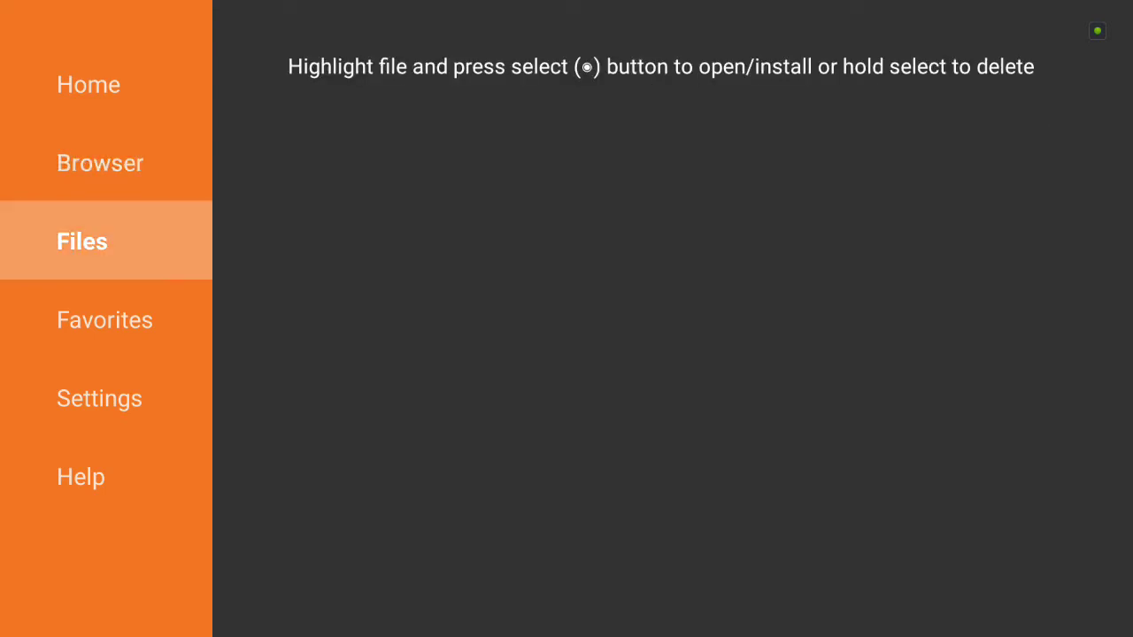
key(Down)
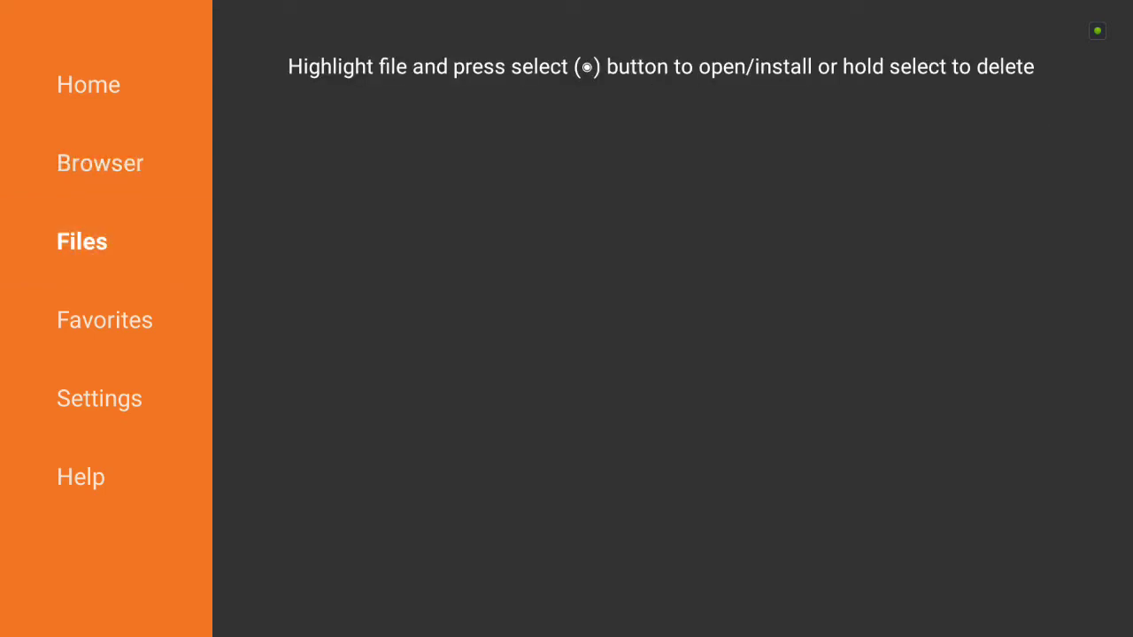
- Revisit the Browser section's notice and return to Downloader's Home screen
key(Up)
key(Up)
key(Return)
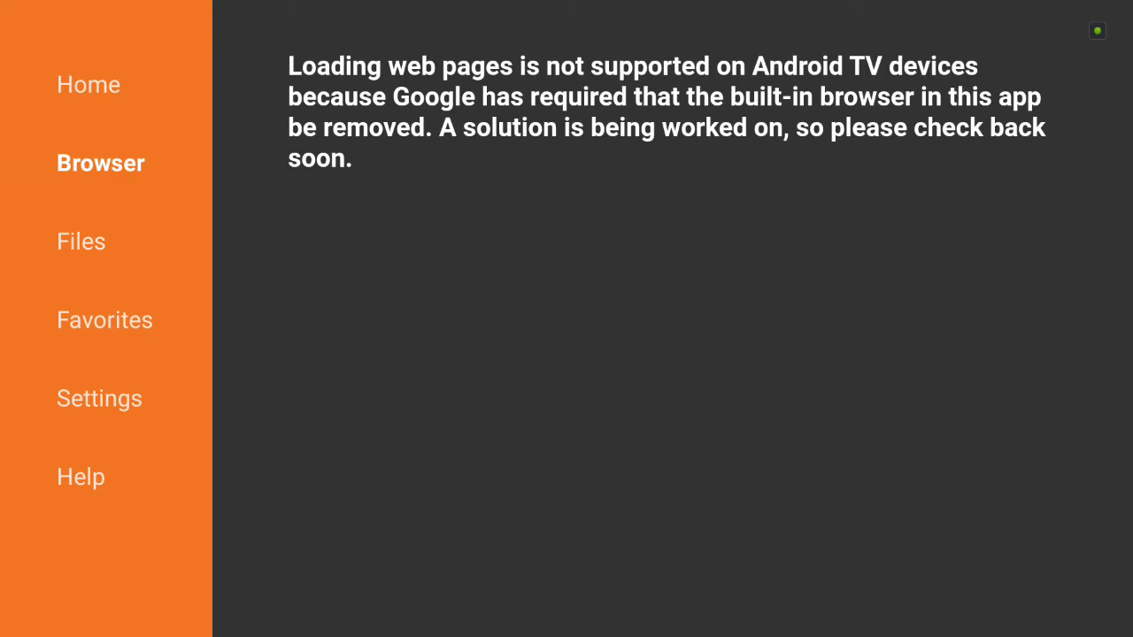
key(Left)
key(Up)
key(Return)
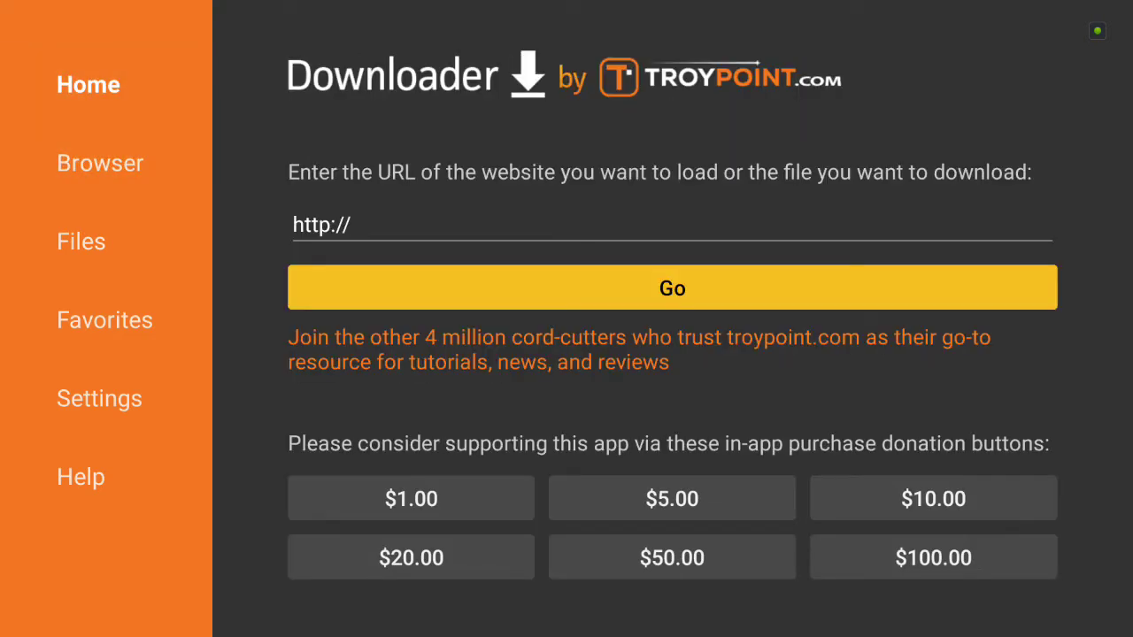
key(Down)
key(Up)
key(Up)
key(Return)
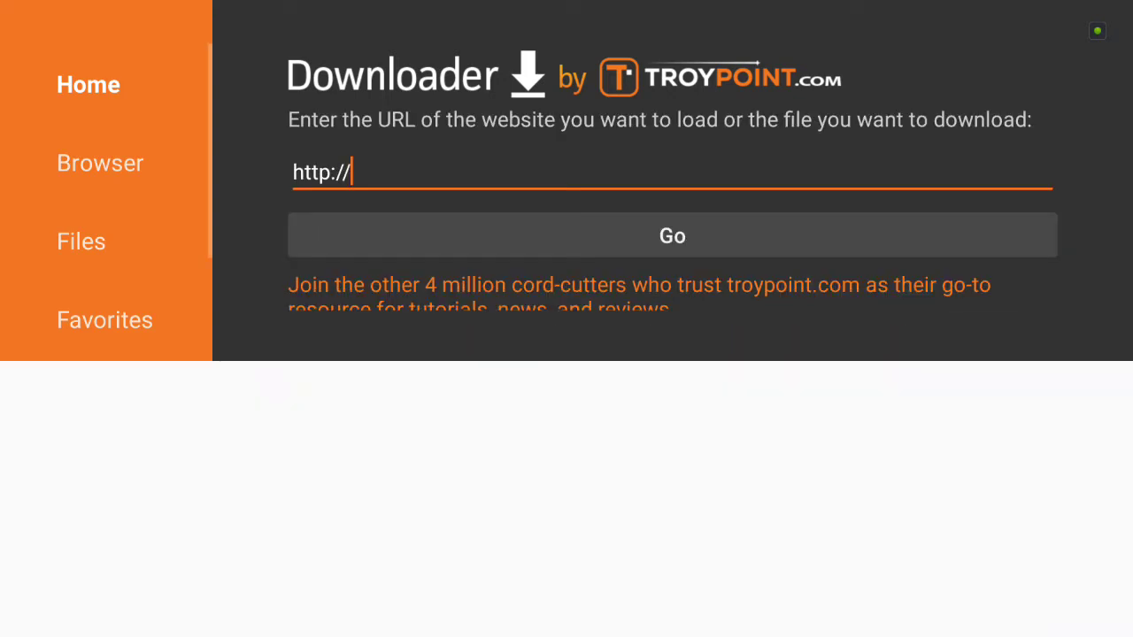
key(Right)
key(Left)
text(t)
key(Left)
text(r)
key(Right)
key(Right)
key(Right)
key(Right)
key(Right)
key(Right)
key(Left)
text(o)
key(Left)
key(Left)
key(Left)
text(y)
key(Right)
key(Right)
key(Right)
key(Right)
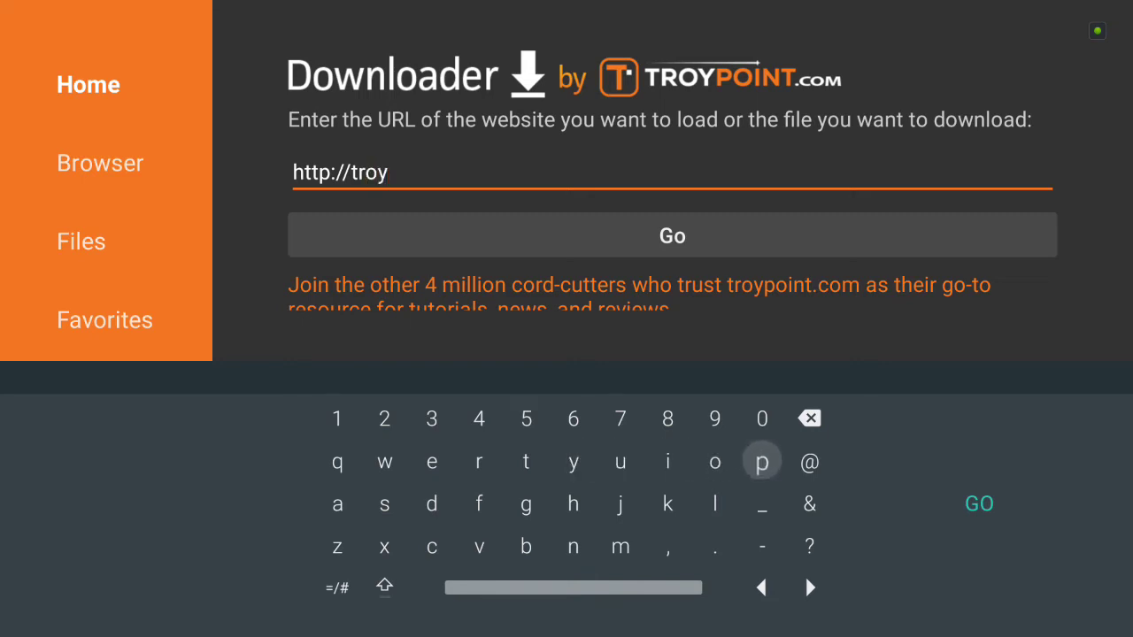
text(p)
key(Left)
text(o)
key(Left)
text(i)
key(Down)
key(Left)
key(Left)
key(Down)
text(n)
key(Up)
key(Up)
key(Left)
text(t)
key(Right)
key(Right)
key(Right)
key(Right)
key(Down)
key(Down)
text(.)
key(Left)
key(Left)
key(Left)
key(Left)
key(Left)
text(c)
key(Up)
key(Right)
key(Right)
key(Right)
key(Right)
key(Right)
key(Right)
key(Up)
text(o)
key(Left)
key(Left)
key(Down)
key(Down)
text(m)
key(Left)
key(Left)
key(Left)
key(Left)
key(Left)
key(Left)
key(Down)
key(Return)
key(Up)
key(Up)
key(Right)
key(Right)
key(Right)
key(Right)
key(Right)
key(Right)
key(Right)
key(Right)
key(Up)
key(Right)
text(/)
key(Left)
key(Left)
key(Left)
key(Down)
key(Left)
key(Left)
key(Left)
key(Down)
key(Left)
key(Left)
key(Left)
key(Down)
key(Return)
key(Up)
key(Up)
key(Up)
key(Right)
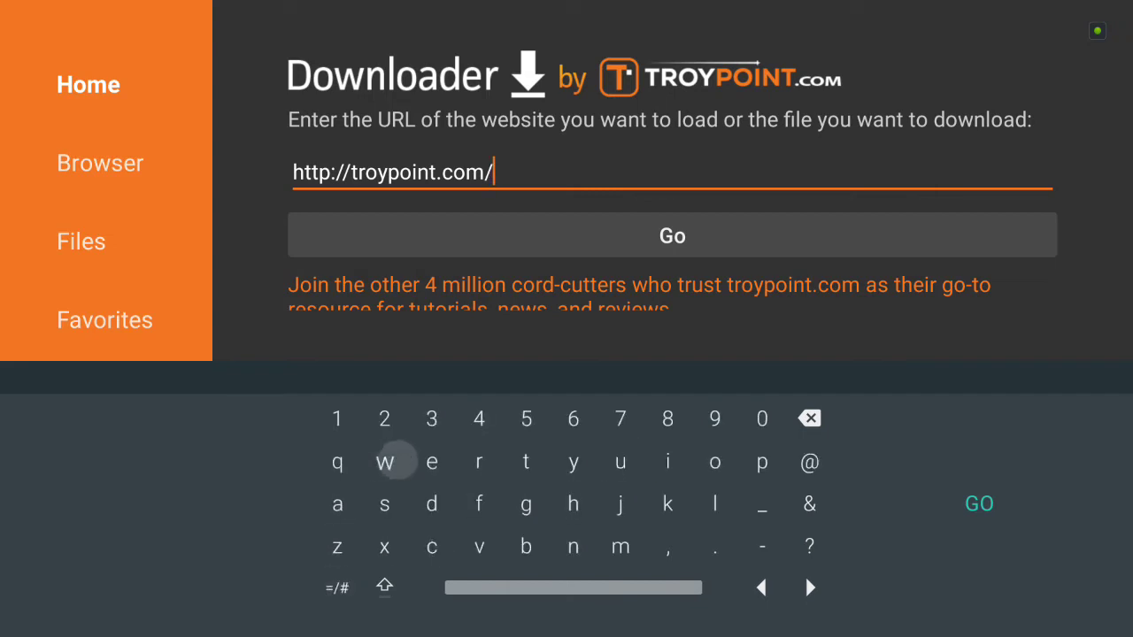
key(Right)
key(Down)
text(d)
key(Right)
key(Right)
key(Right)
key(Right)
key(Right)
key(Right)
text(l)
key(Left)
key(Left)
key(Left)
key(Left)
key(Left)
key(Down)
key(Right)
text(b)
key(Right)
key(Right)
key(Right)
key(Right)
key(Right)
key(Right)
key(Right)
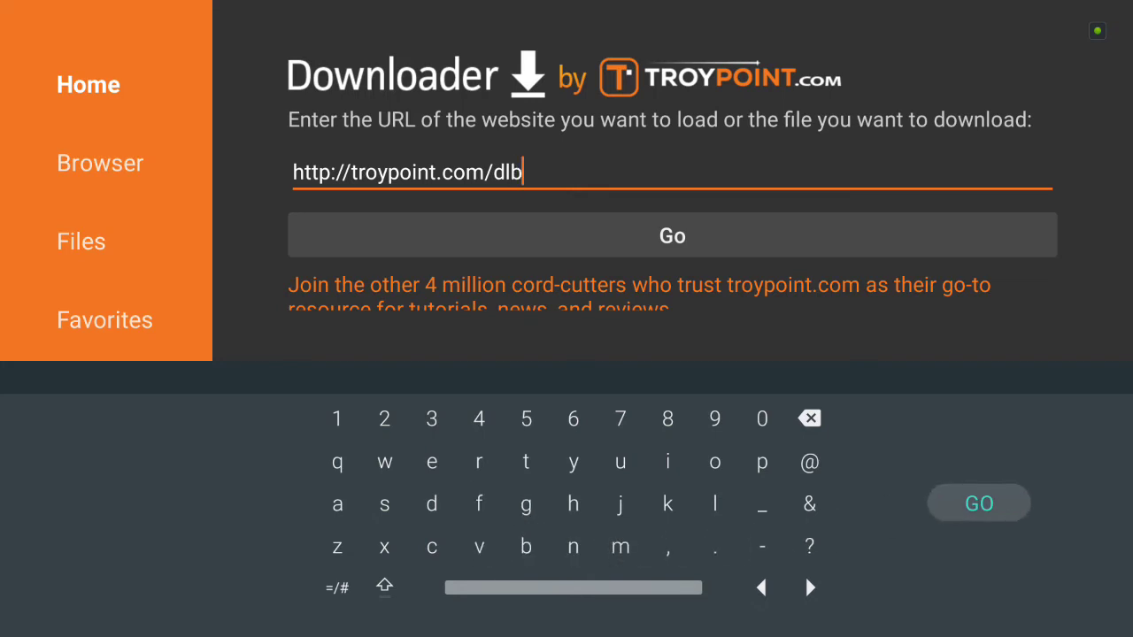
key(Return)
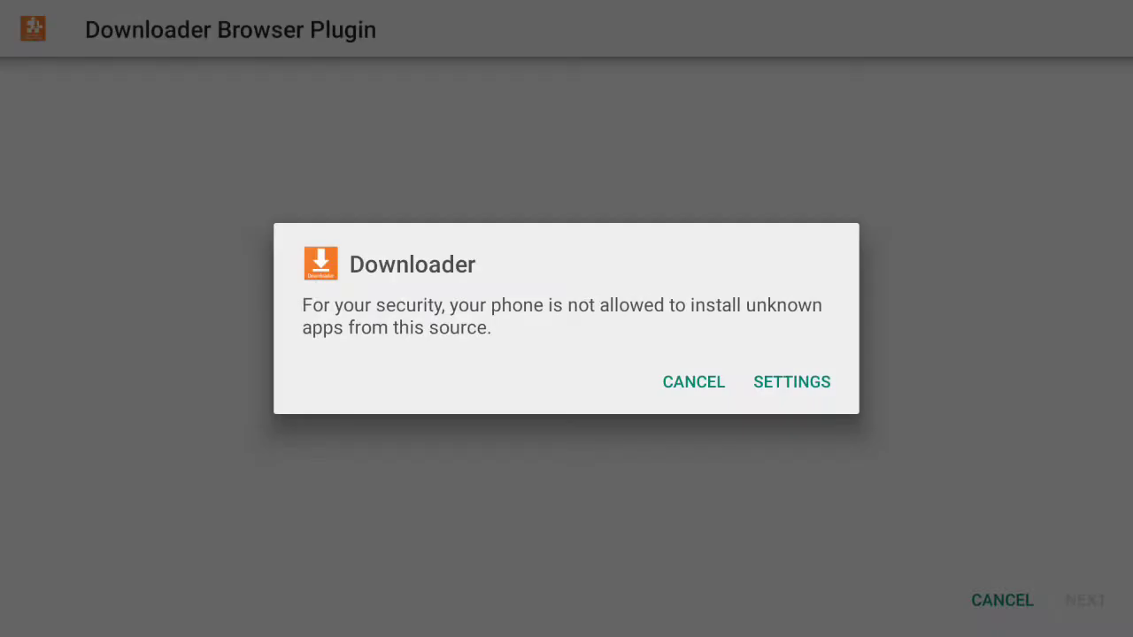
- Allow Downloader to install unknown apps in the device's security settings
key(Right)
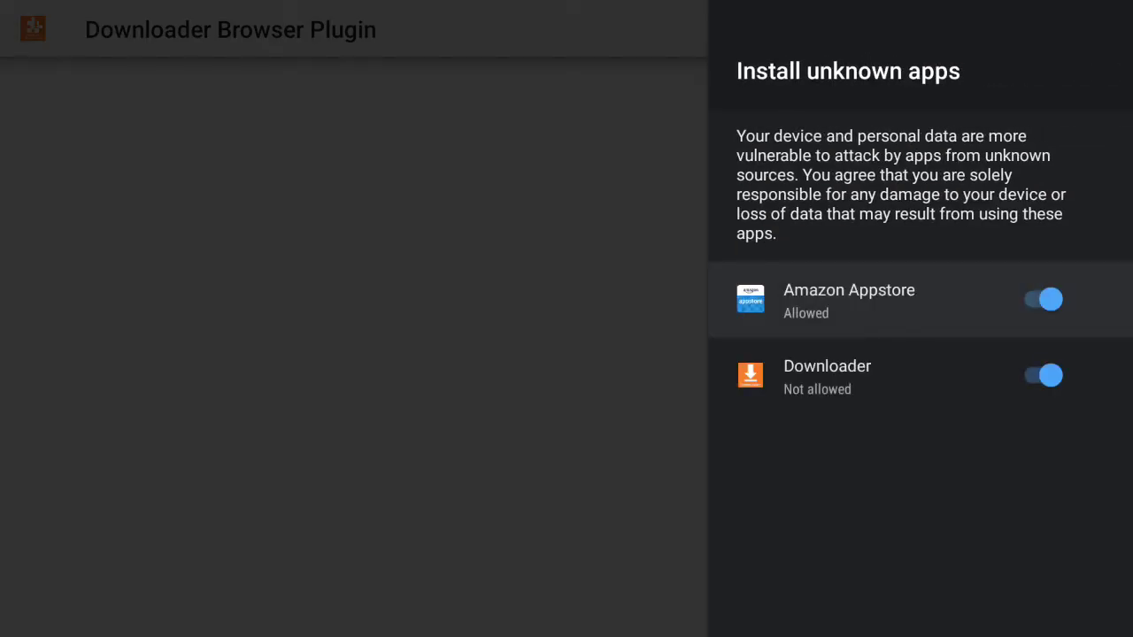
key(Down)
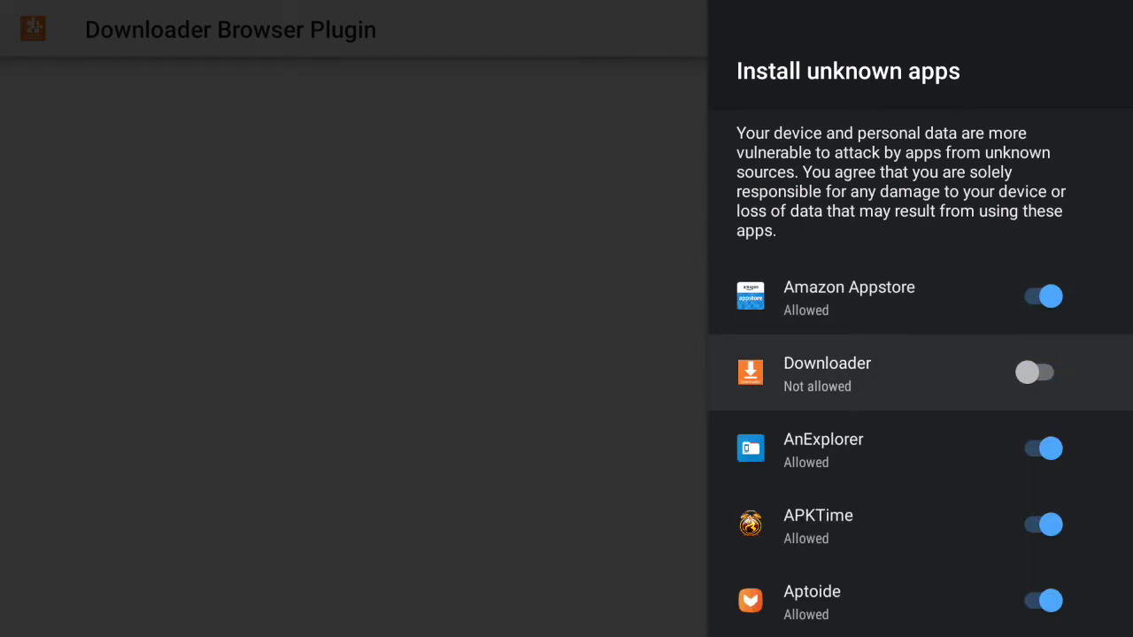
key(Return)
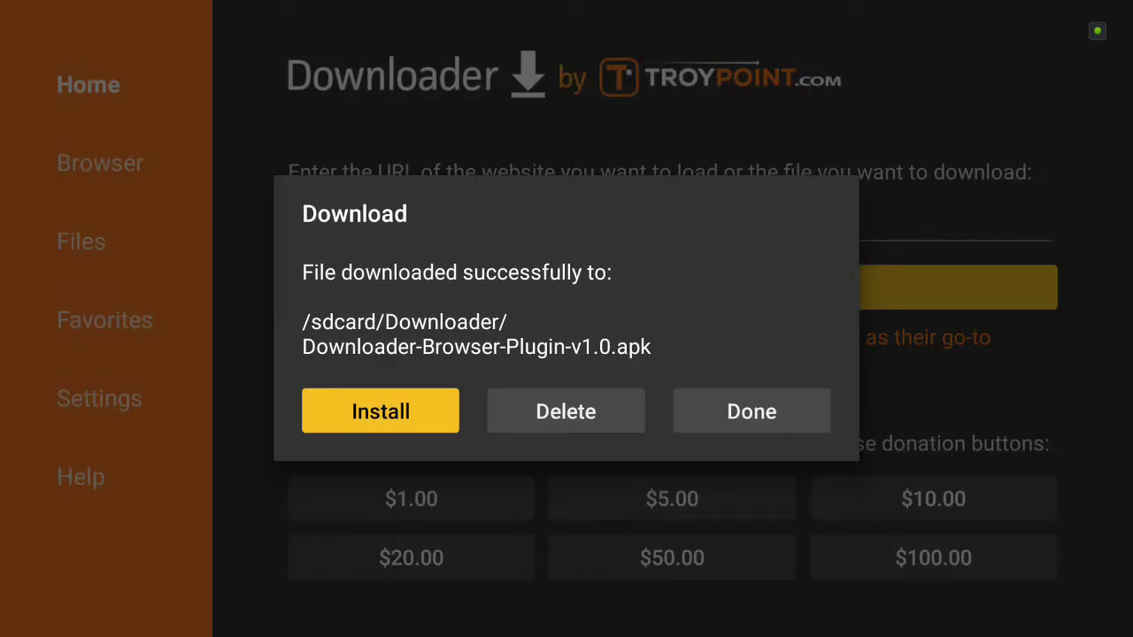
- Install the Downloader Browser Plugin from the downloaded file and close the installer
key(Right)
key(Left)
key(Return)
key(Down)
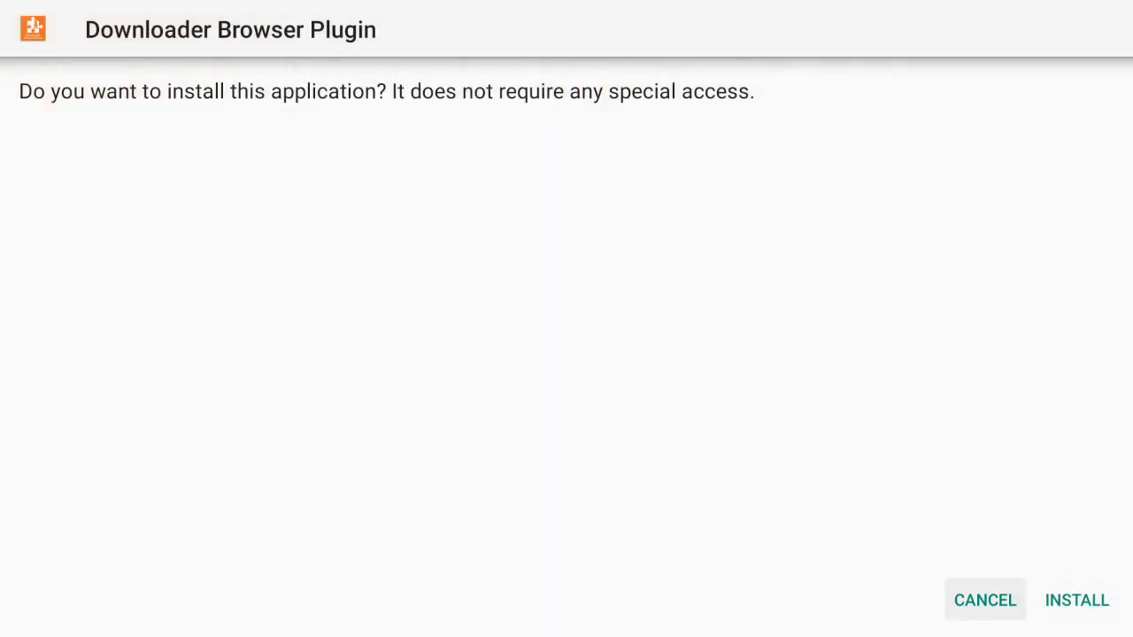
key(Right)
key(Return)
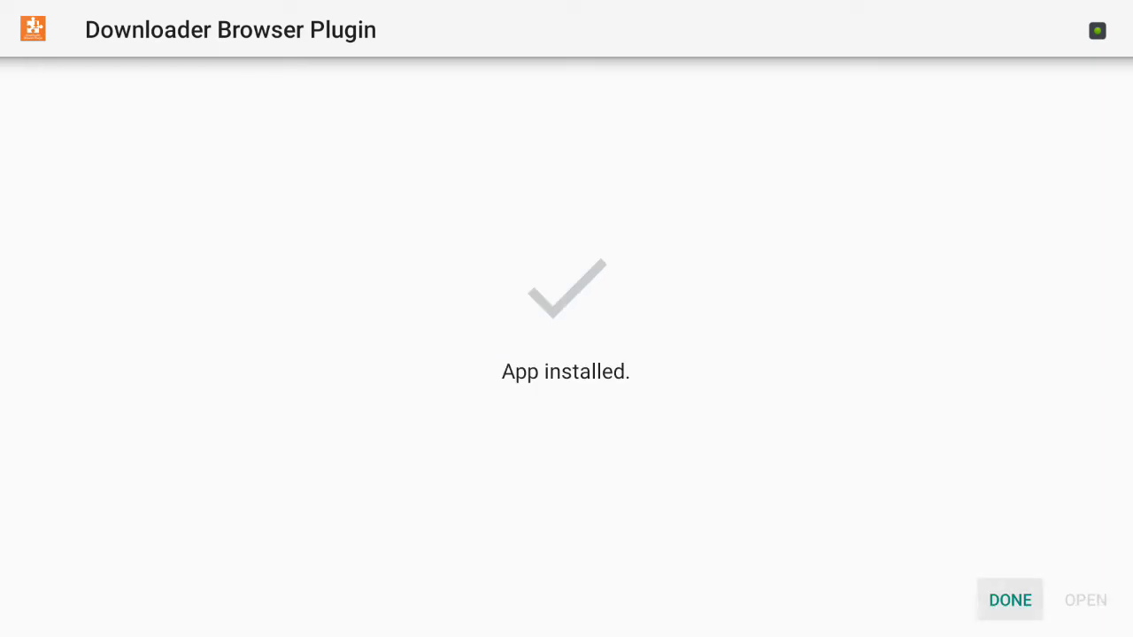
key(Return)
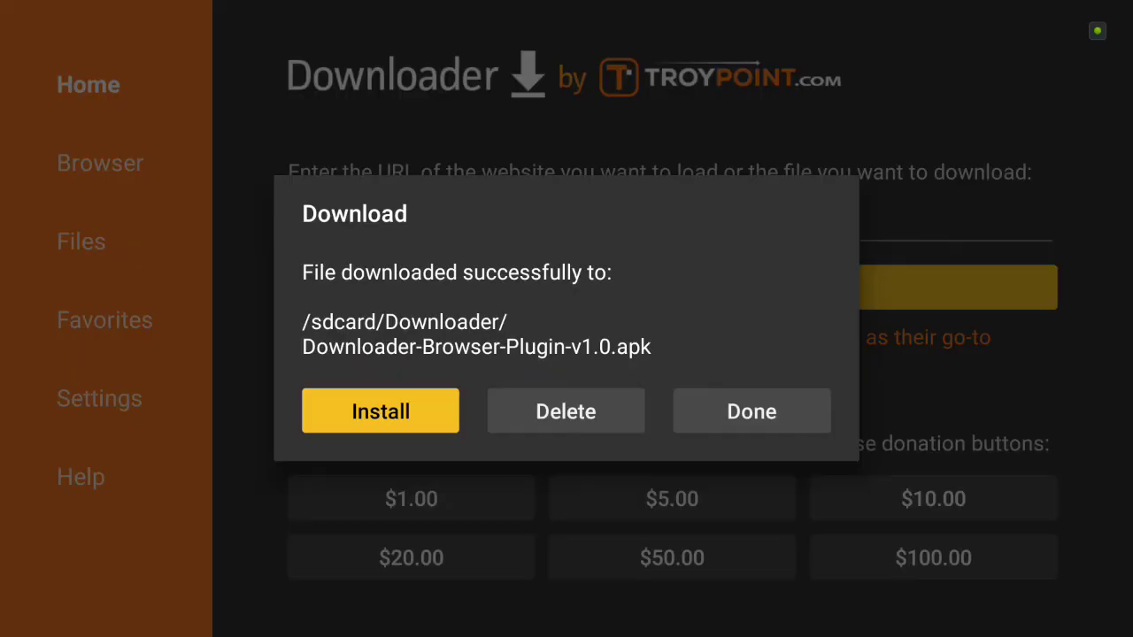
- Delete the installation file Downloader-Browser-Plugin-v1.0.apk and confirm the deletion
key(Right)
key(Return)
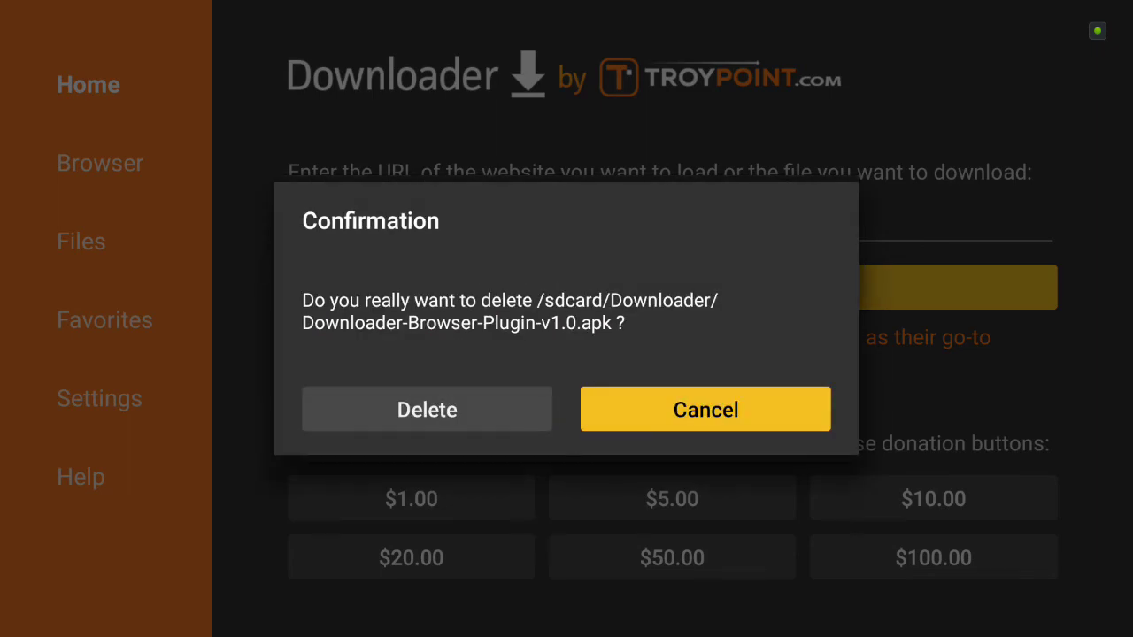
key(Left)
key(Return)
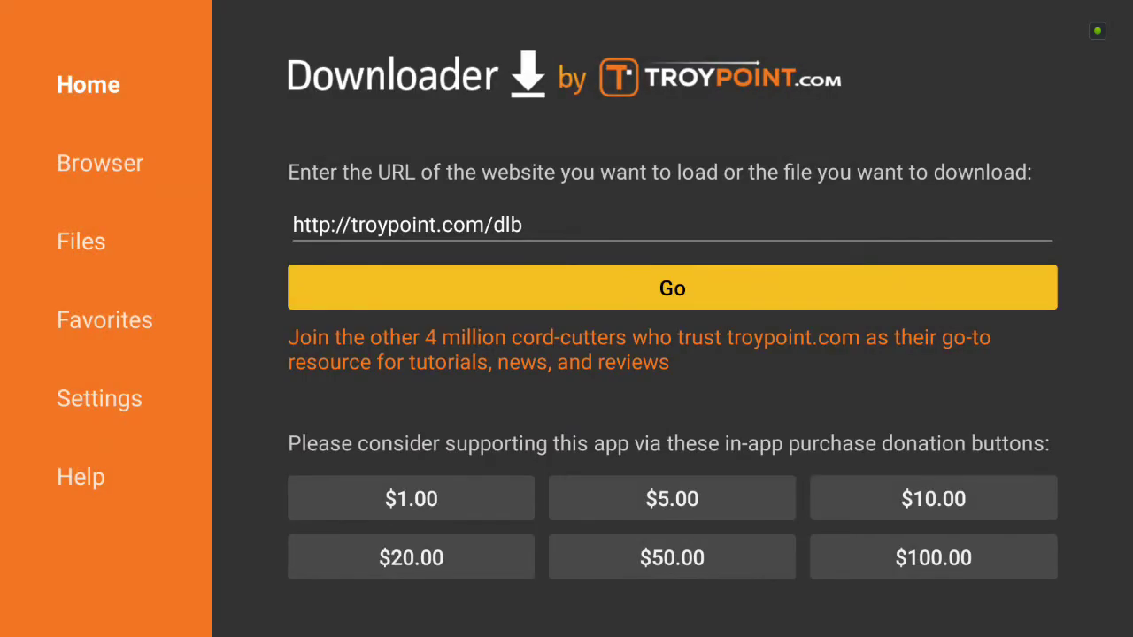
key(Up)
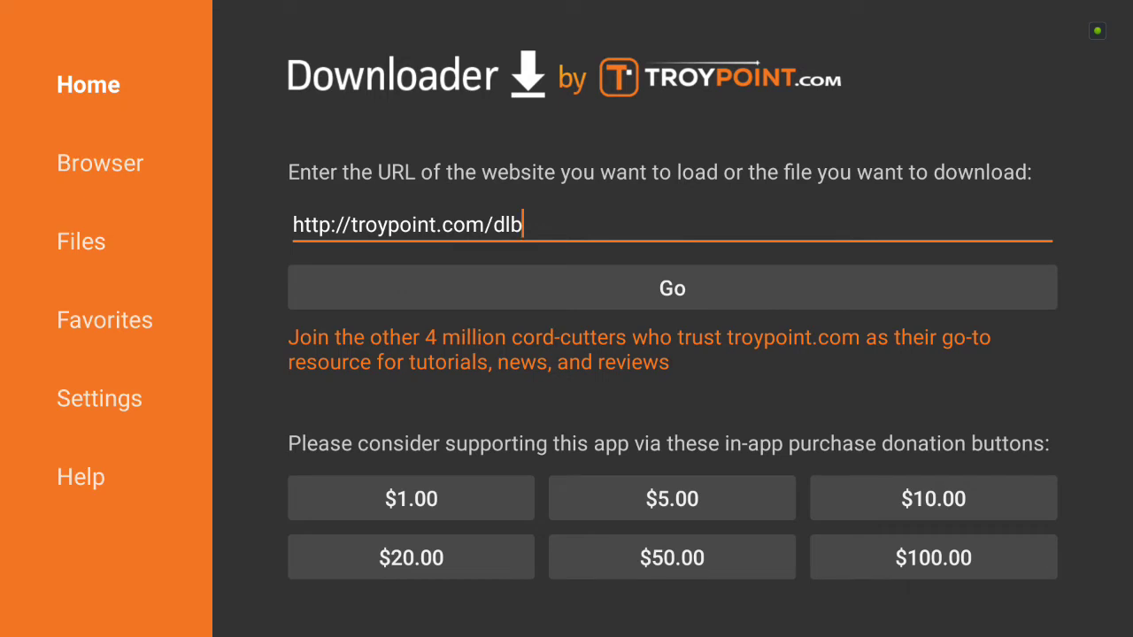
key(Return)
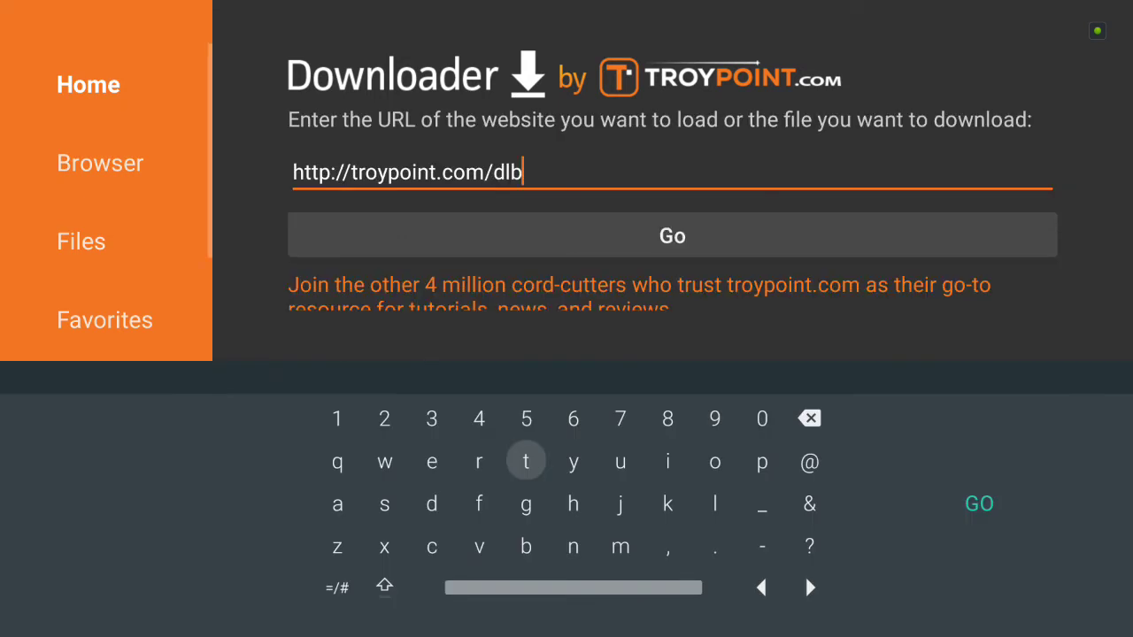
key(Down)
key(Down)
key(Right)
key(Right)
key(Right)
key(Right)
key(Right)
key(Right)
key(Up)
key(Up)
key(Up)
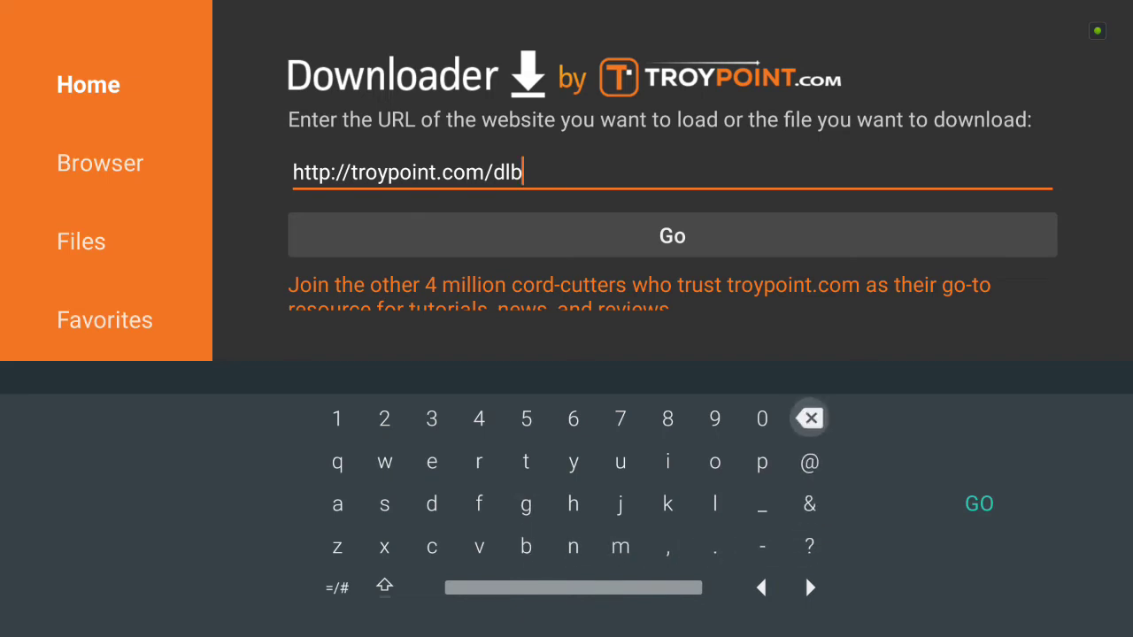
key(Return)
key(Return)
key(Return)
key(Return)
key(Return)
key(Return)
key(Return)
key(Return)
key(Return)
key(Return)
key(Return)
key(Return)
key(Return)
key(Return)
key(Return)
key(Return)
key(Return)
key(Down)
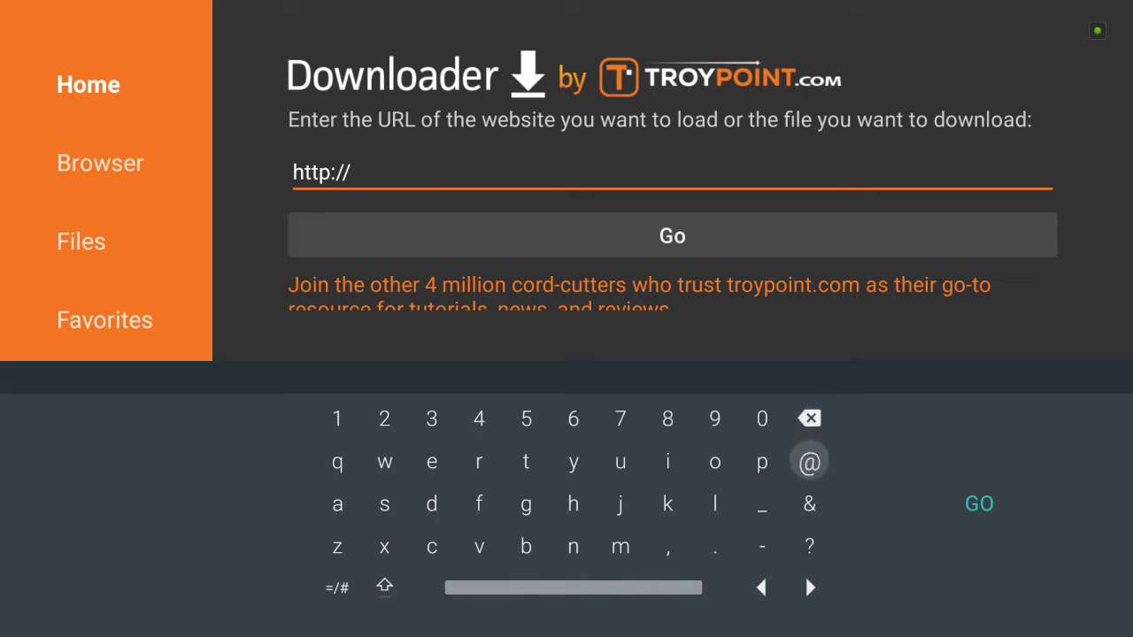
key(Down)
key(Down)
key(Left)
key(Left)
key(Left)
key(Up)
key(Left)
key(Left)
key(Left)
key(Left)
key(Return)
key(Right)
key(Right)
key(Right)
key(Right)
key(Right)
key(Up)
key(Return)
key(BackSpace)
key(Left)
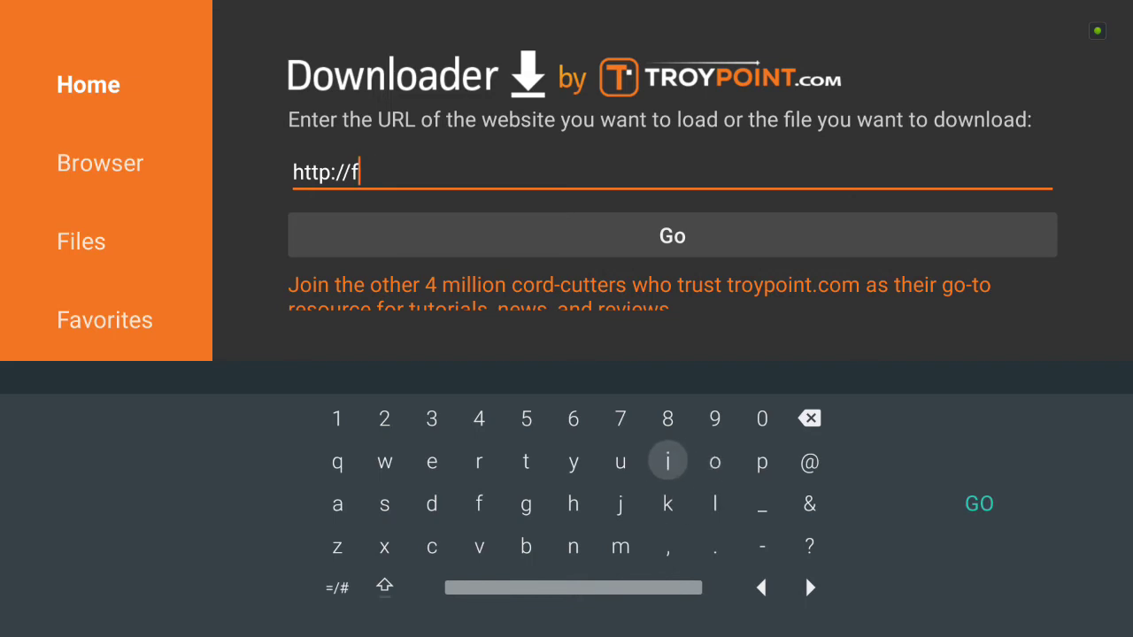
key(Return)
key(Right)
key(Down)
key(Return)
key(Left)
key(Left)
key(Left)
key(Left)
key(Left)
key(Left)
key(Up)
key(Return)
key(Right)
key(Right)
key(Right)
key(Right)
key(Right)
key(Right)
key(Down)
key(Return)
key(Up)
key(Left)
key(Return)
key(Down)
key(Left)
key(Left)
key(Down)
key(Return)
key(Up)
key(Right)
key(Right)
key(Return)
key(Left)
key(Left)
key(Left)
key(Left)
key(Up)
key(Left)
key(Return)
key(Down)
key(Return)
key(Right)
key(Right)
key(Right)
key(Right)
key(Right)
key(Down)
key(Right)
key(Return)
key(Left)
key(Left)
key(Left)
key(Left)
key(Left)
key(Left)
key(Return)
key(Up)
key(Right)
key(Right)
key(Right)
key(Right)
key(Right)
key(Right)
key(Up)
key(Return)
key(Down)
key(Left)
key(Down)
key(Left)
key(Return)
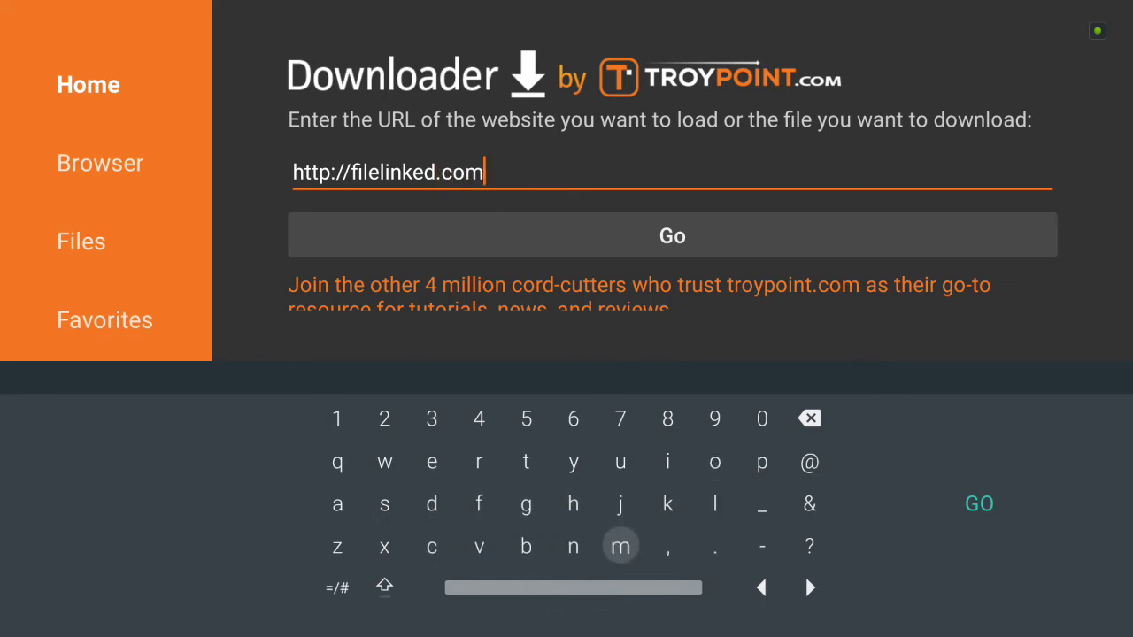
key(Right)
key(Right)
key(Right)
key(Right)
key(Right)
key(Return)
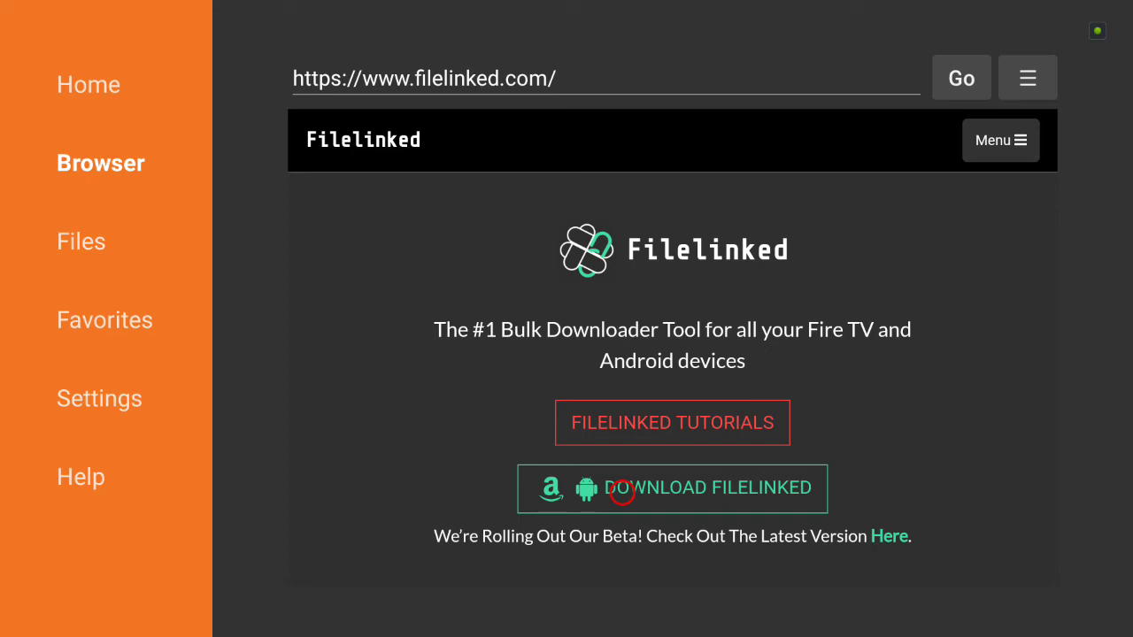
- Download Filelinked from its website and install it as an update to the existing application
click(622, 493)
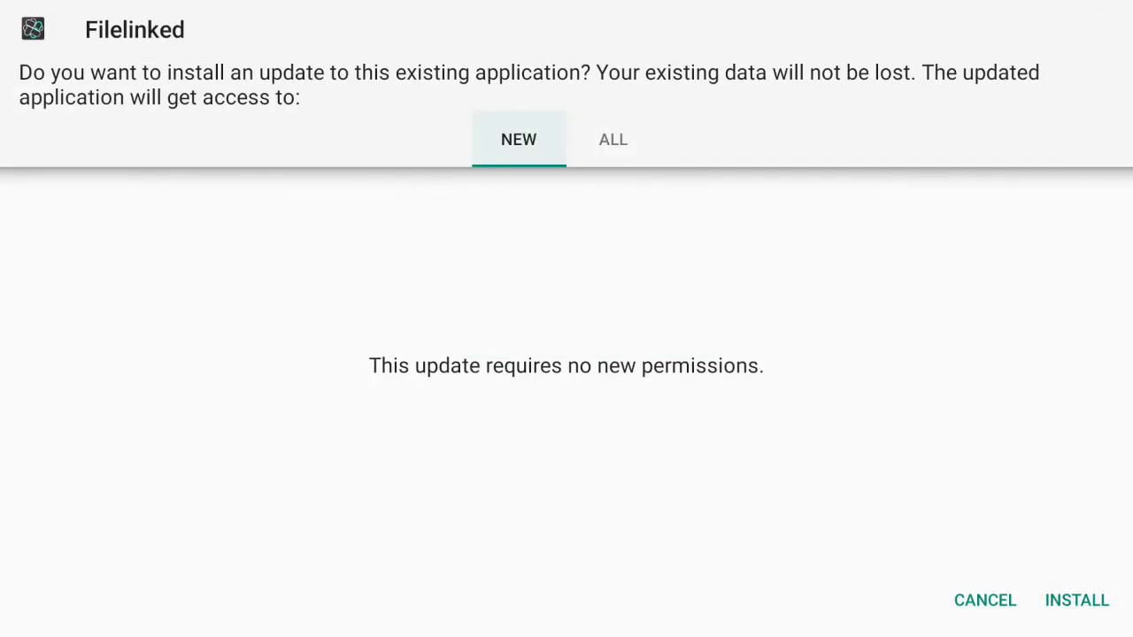
key(Down)
key(Down)
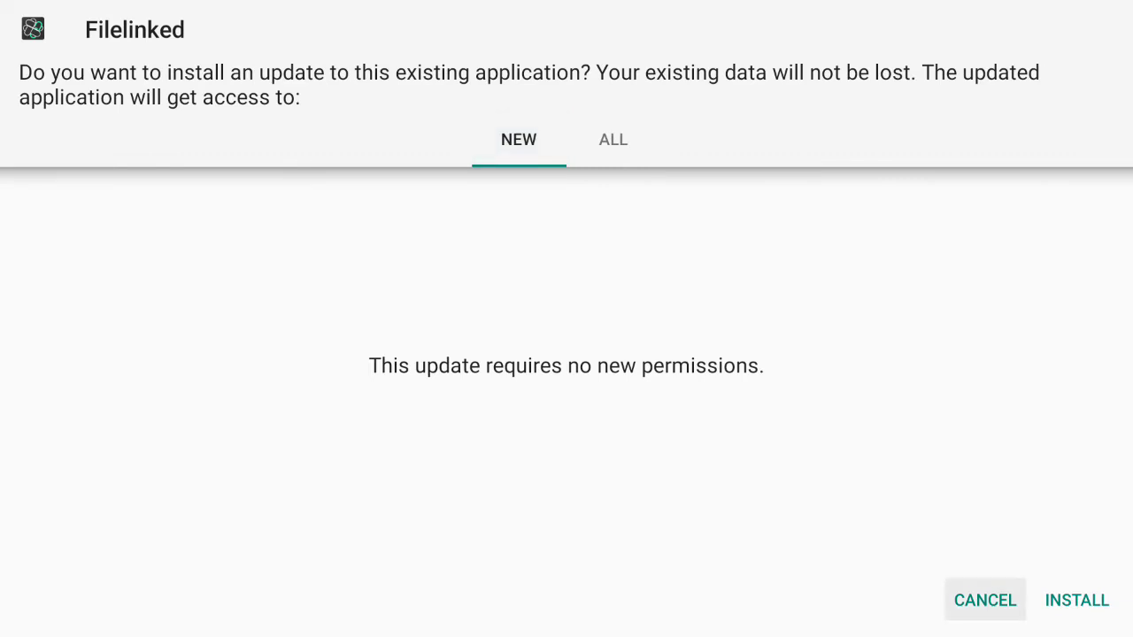
key(Right)
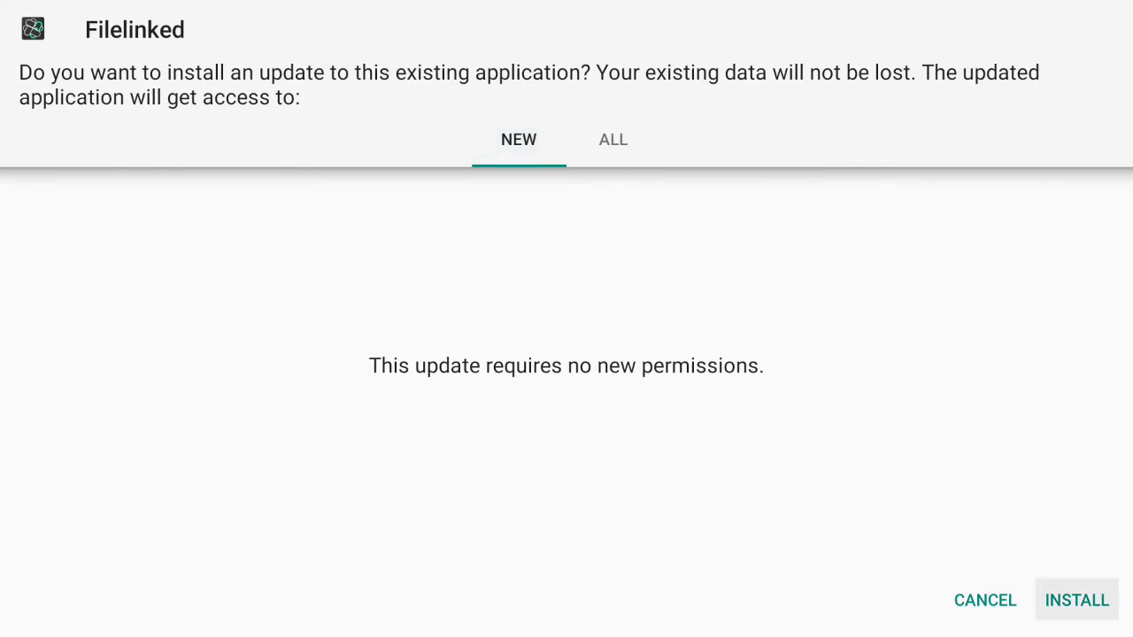
key(Return)
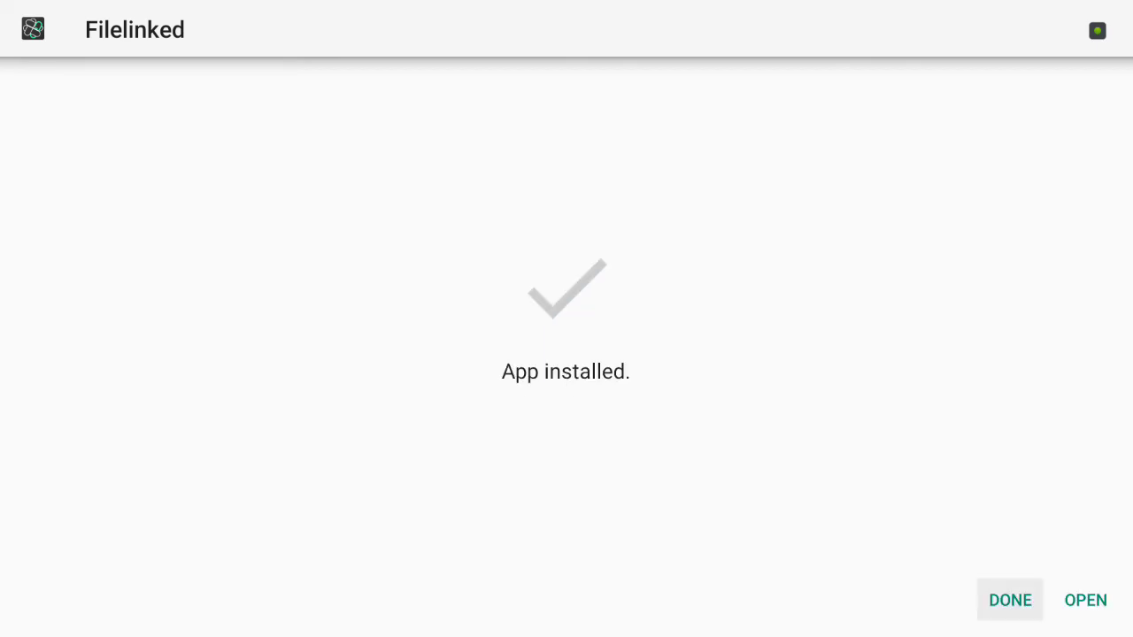
- Open the installed Filelinked app and continue with the store code 17779393
click(1085, 600)
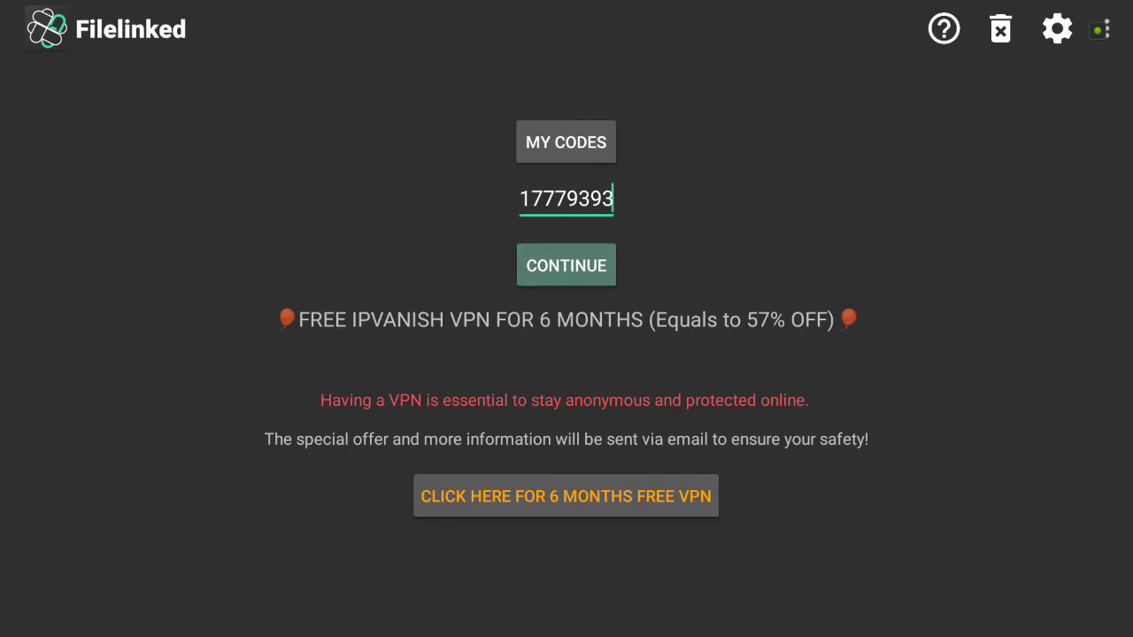
key(Up)
key(Down)
key(Return)
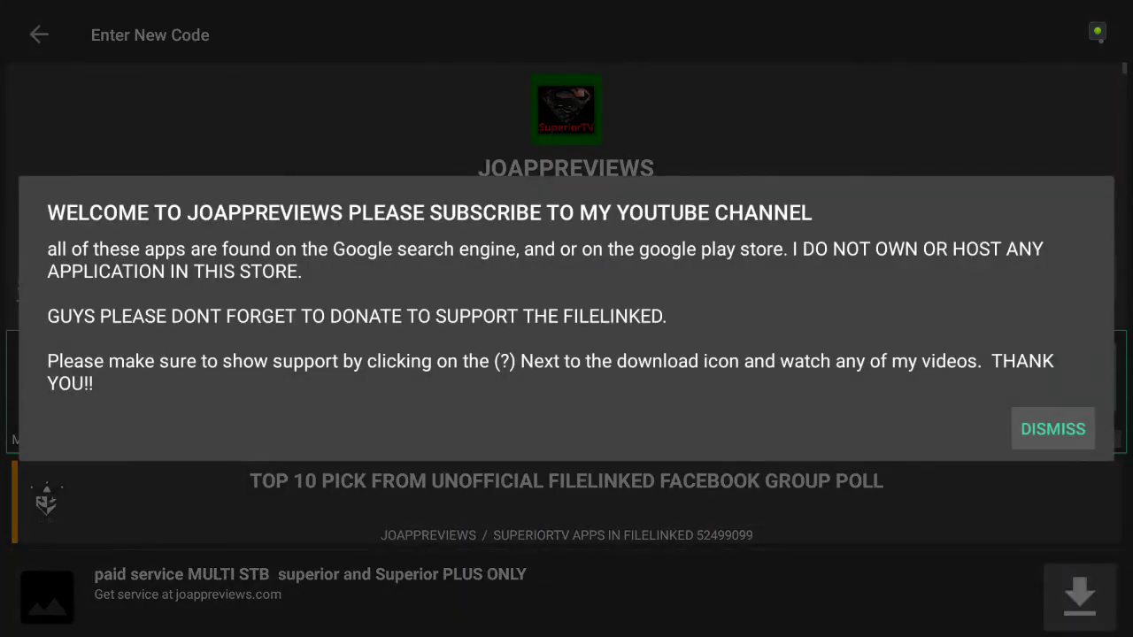
- Dismiss the JOAPPREVIEWS welcome message and the free Supercharge Guide offer
key(Return)
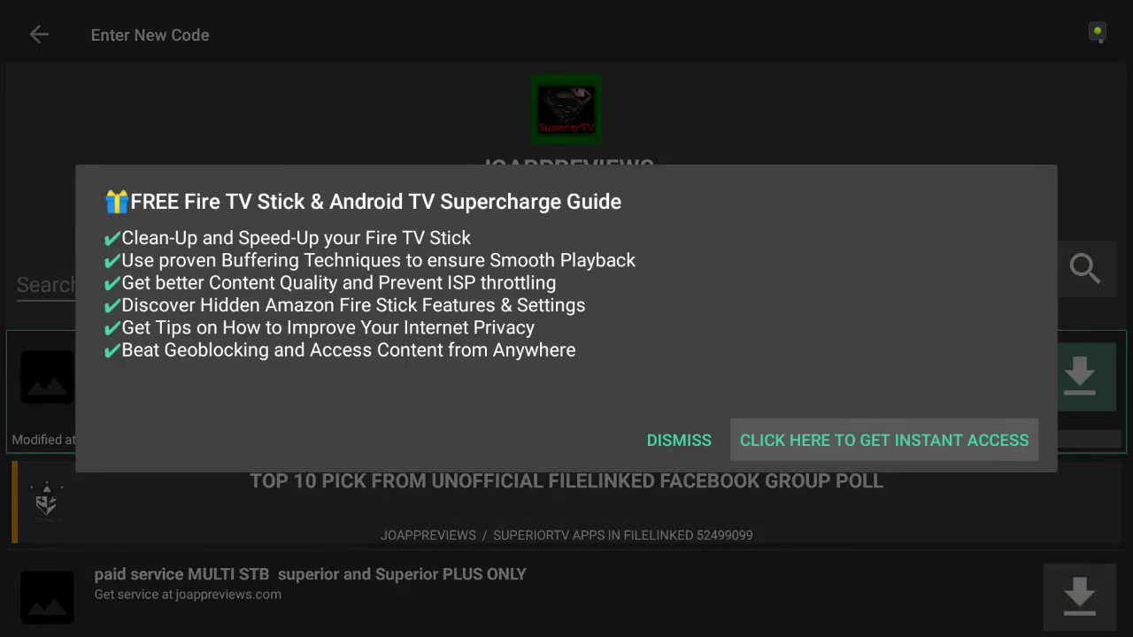
key(Left)
key(Return)
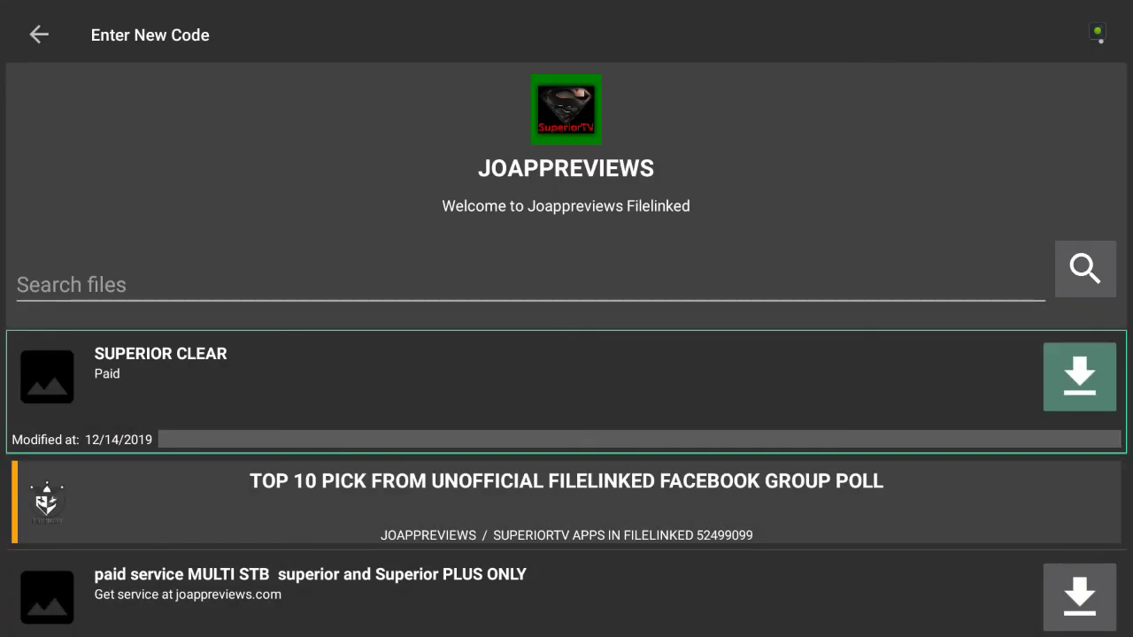
- Browse down the list of downloadable apps in the JOAPPREVIEWS store
key(Down)
key(Down)
key(Down)
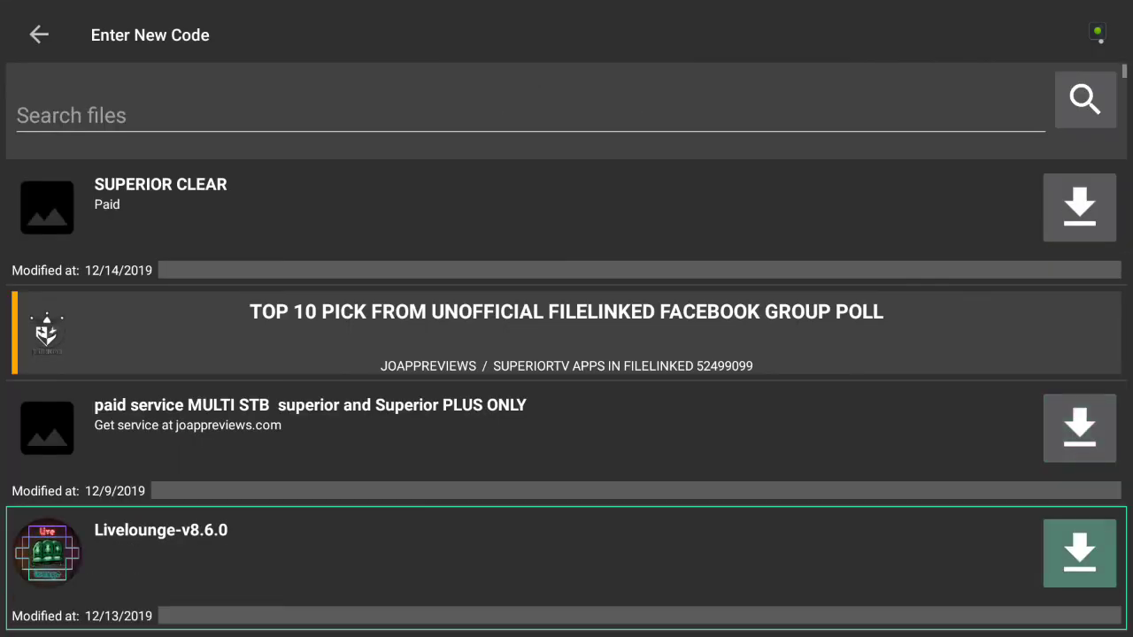
key(Down)
key(Down)
key(Down)
key(Down)
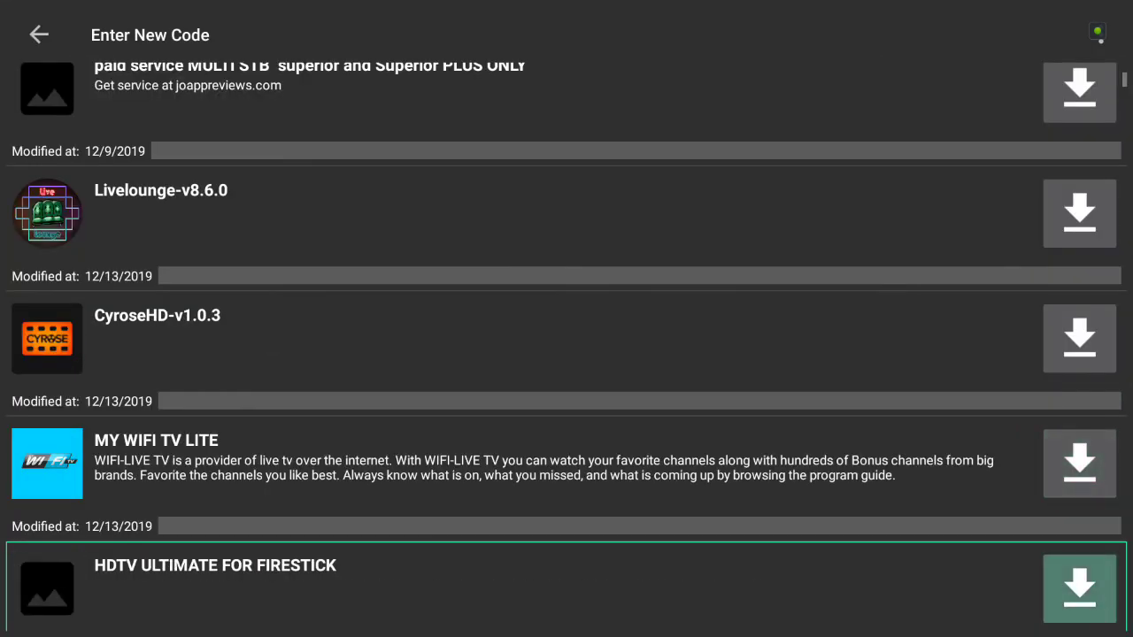
key(Down)
key(Down)
key(Down)
key(Down)
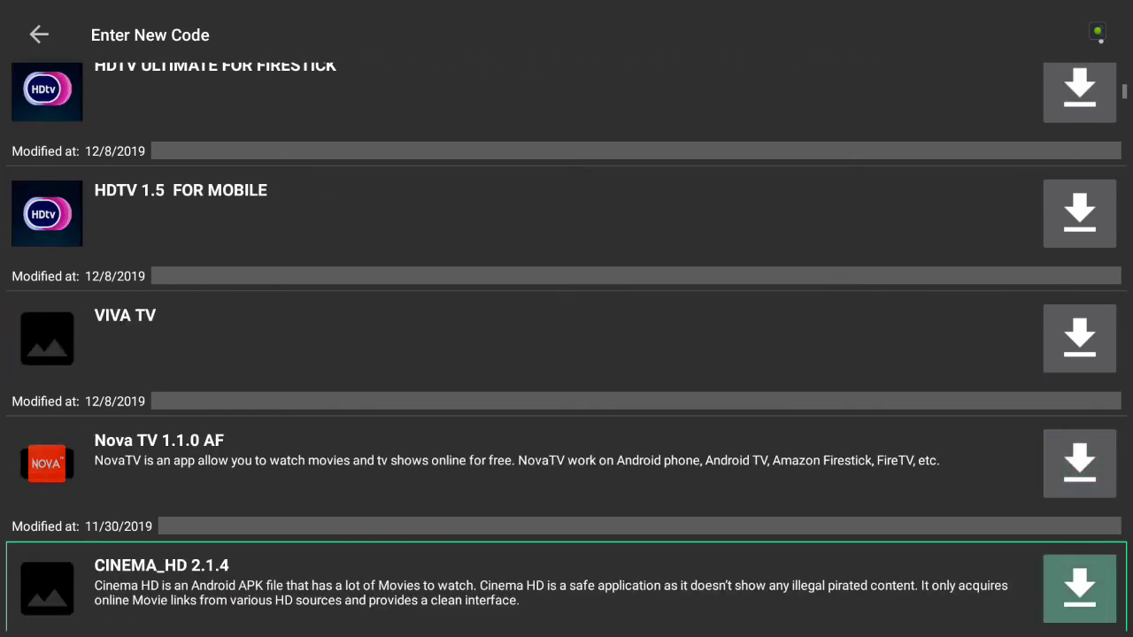
key(Down)
key(Down)
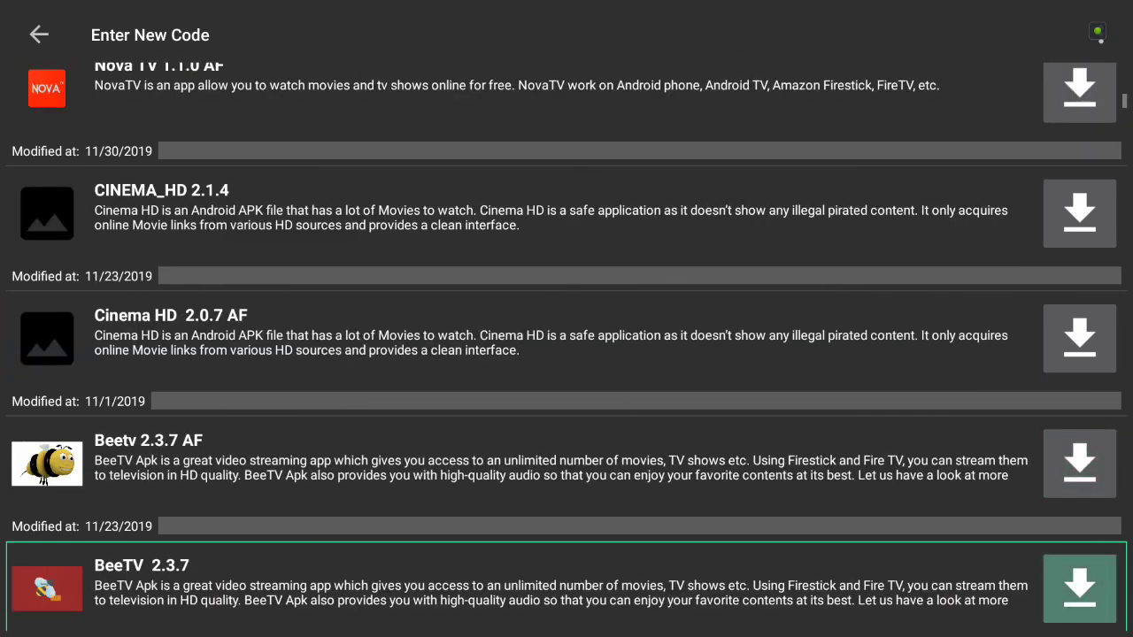
key(Down)
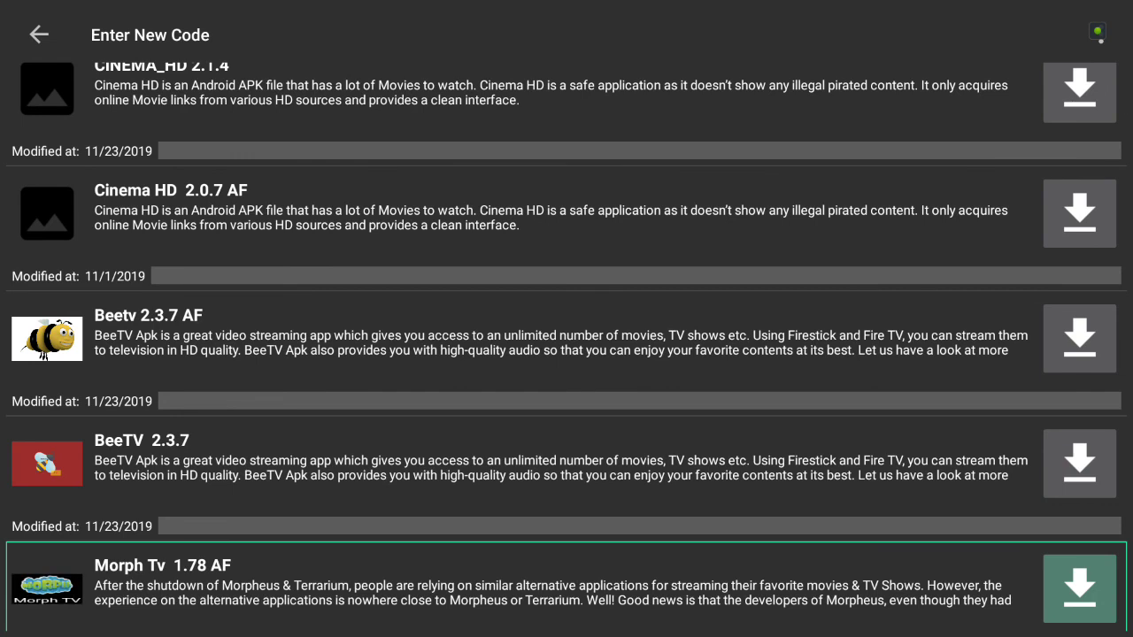